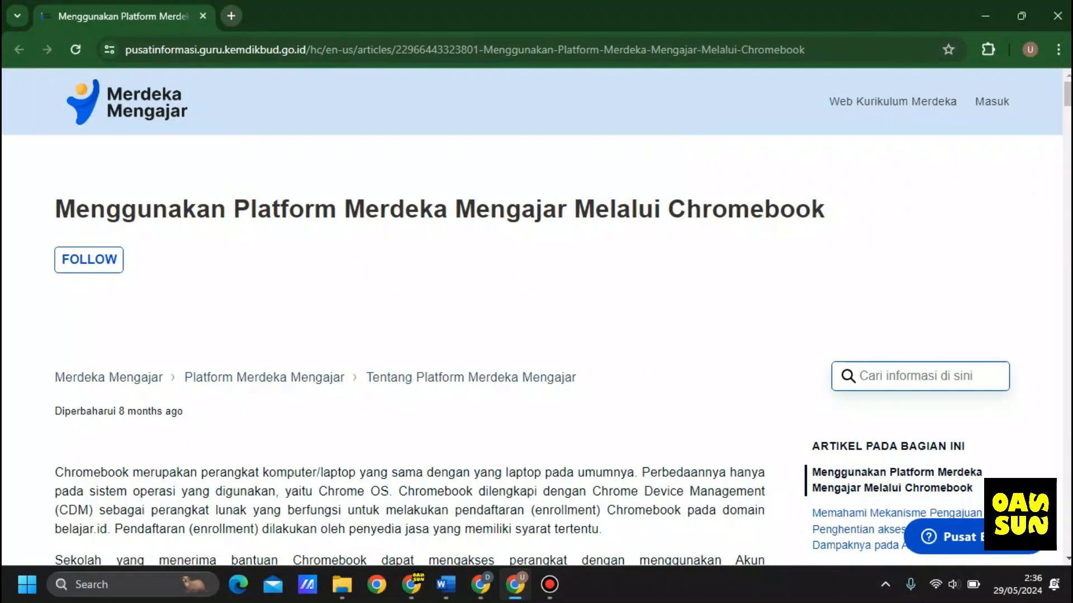
Search Google for "pmm" in a new browser tab and open the Platform Merdeka Mengajar site from the results
key("ctrl+t")
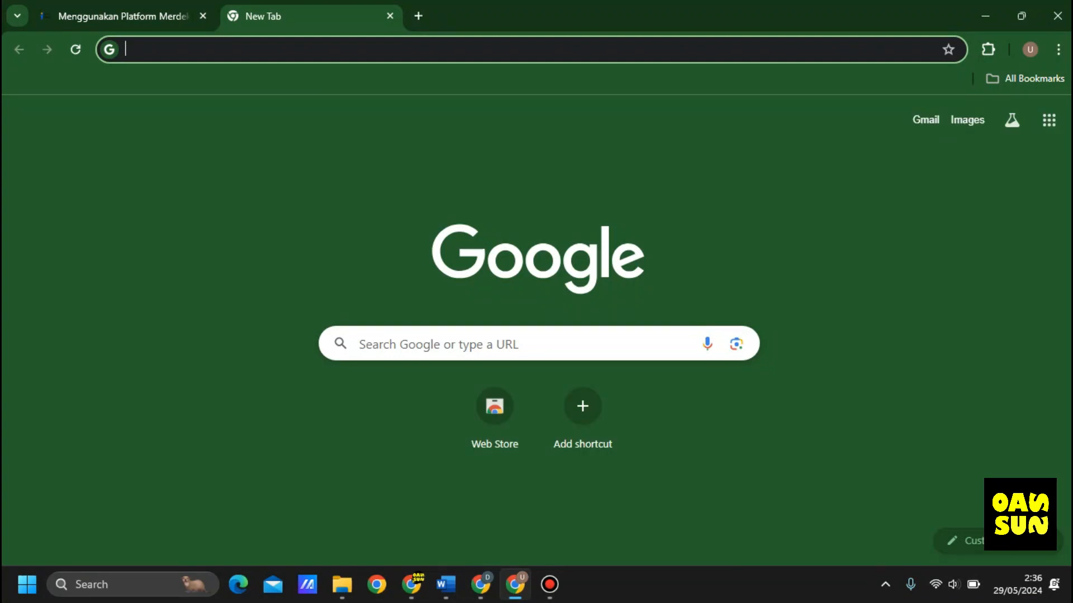
left_click(520, 344)
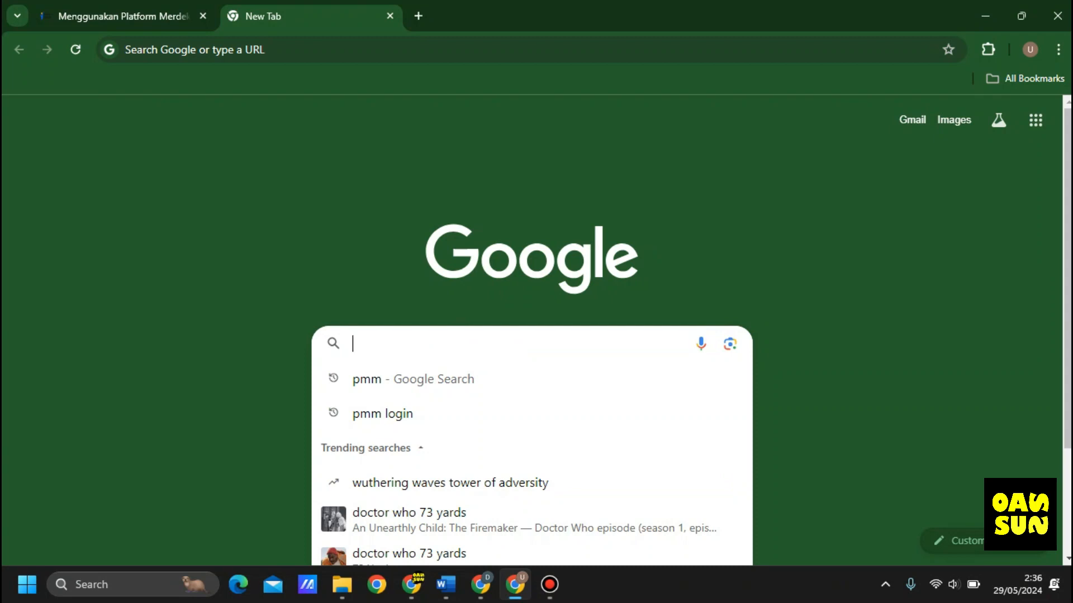
key("Down")
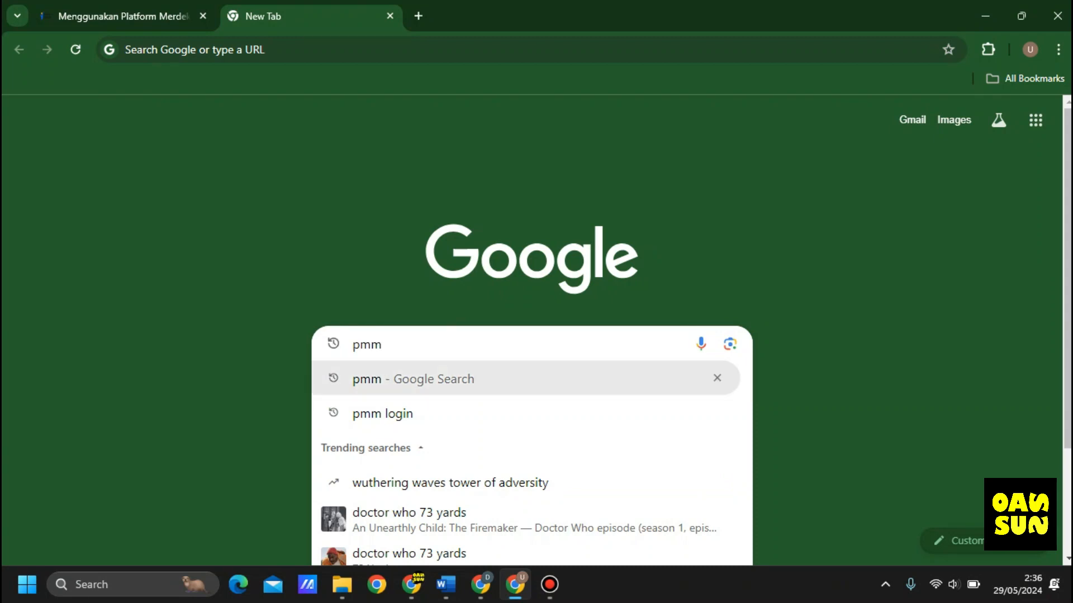
key("Return")
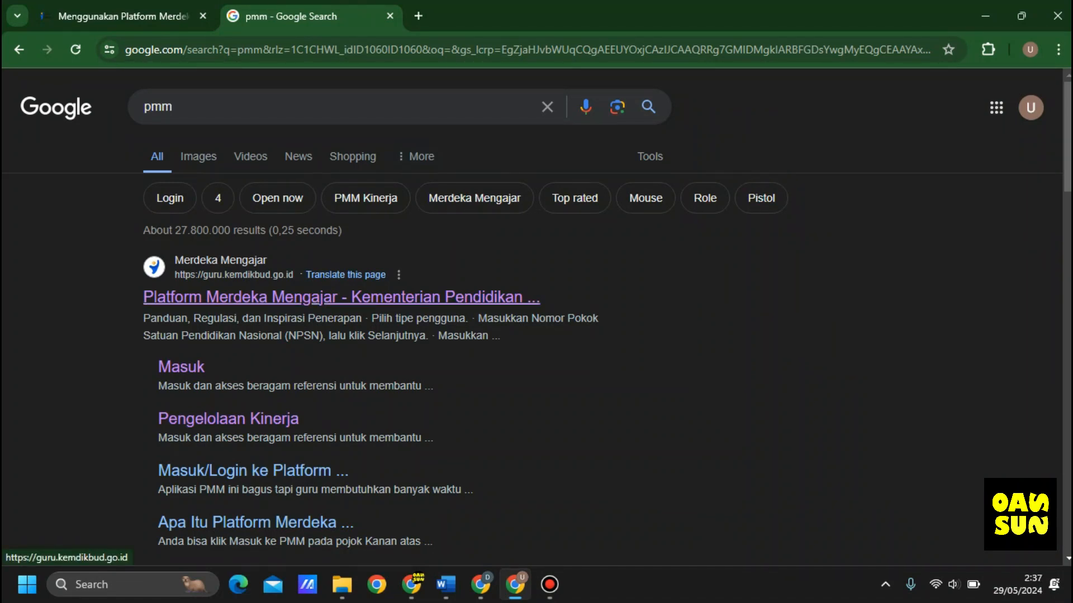
left_click(335, 296)
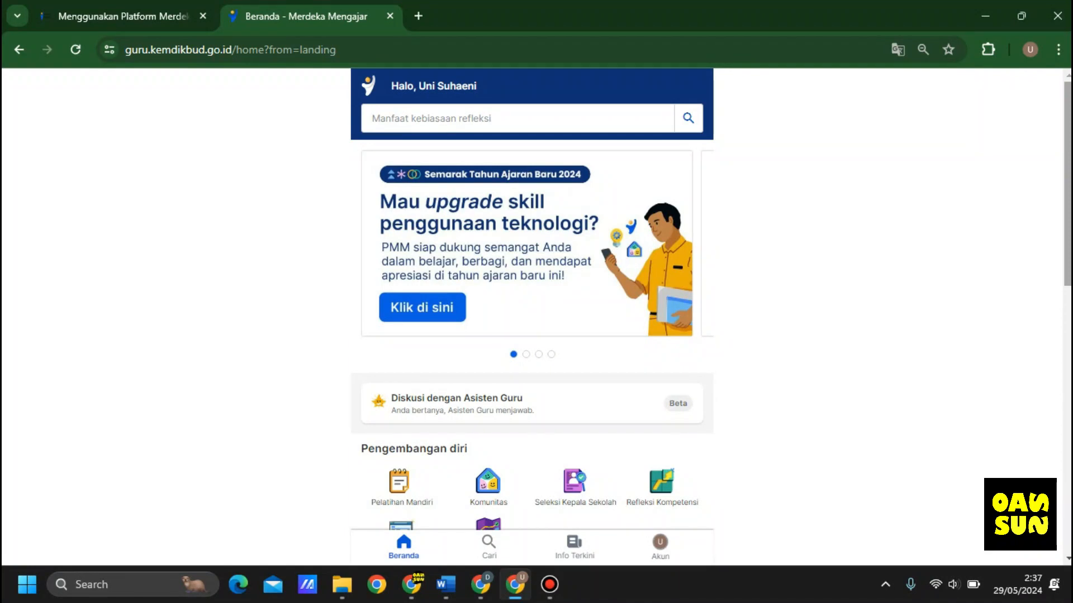
Open Pengelolaan Kinerja from the home page and go to the Guru section's Sebagai Pegawai page
scroll(532, 298, "down", 2)
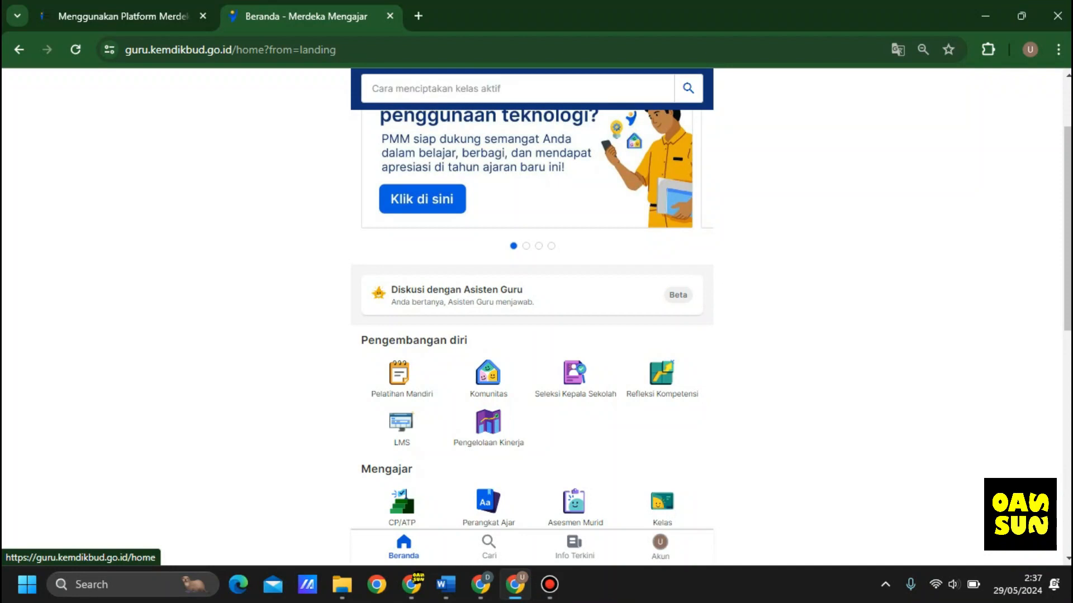
left_click(489, 428)
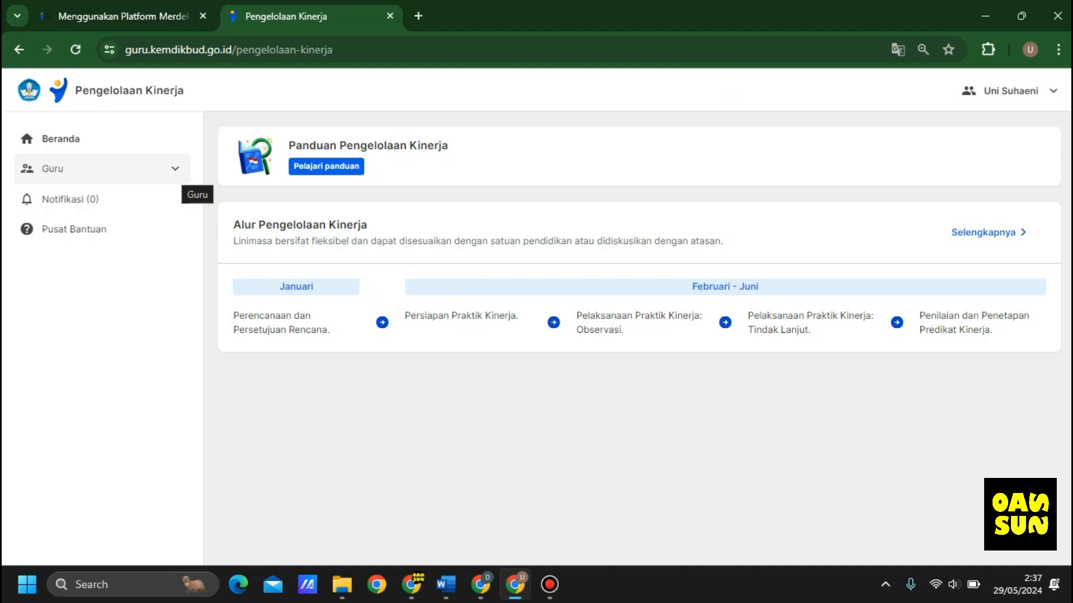
left_click(168, 168)
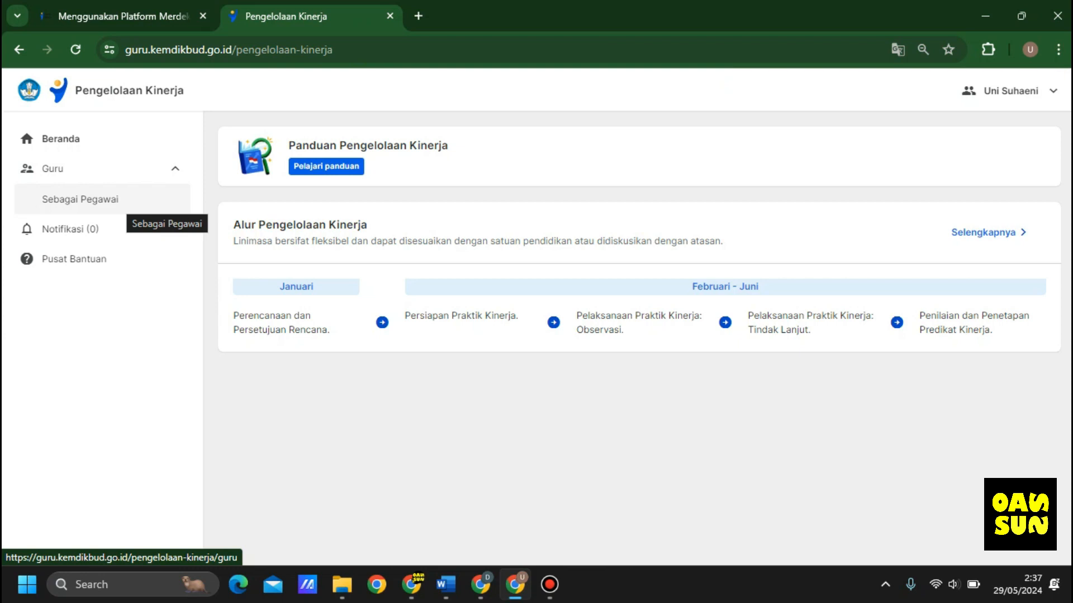
left_click(121, 201)
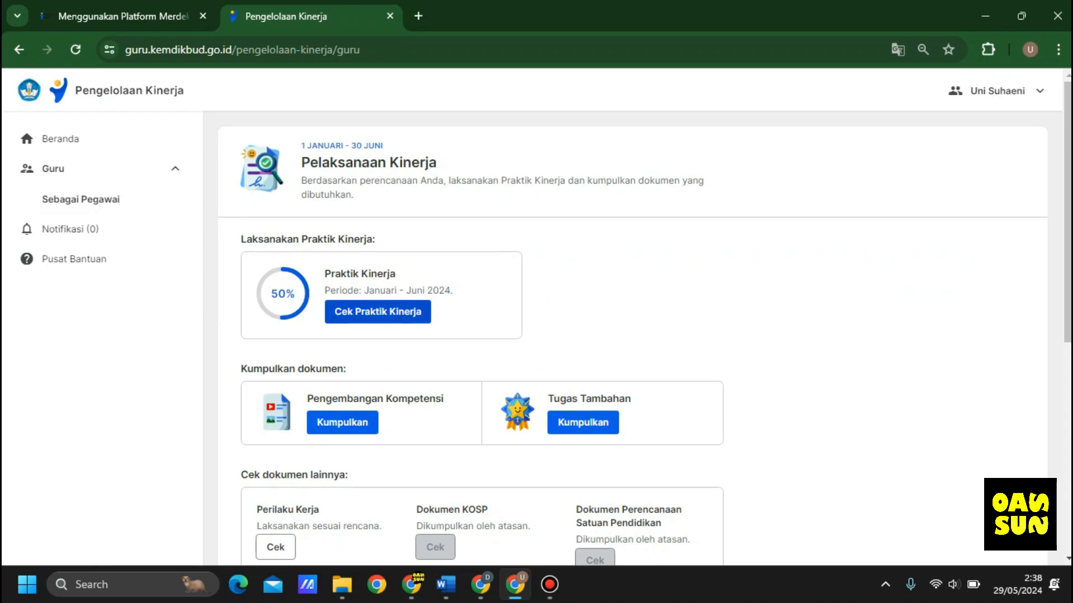
Open the Praktik Kinerja details for January–June 2024 and find the Bagian 1: Pelaksanaan Observasi section
left_click(378, 311)
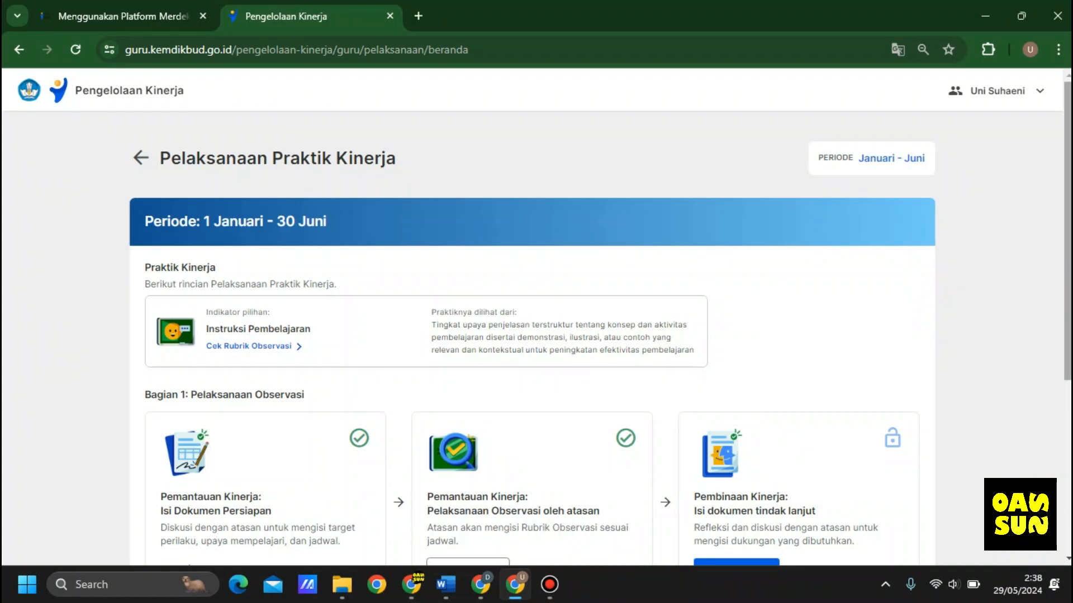
scroll(536, 324, "down", 3)
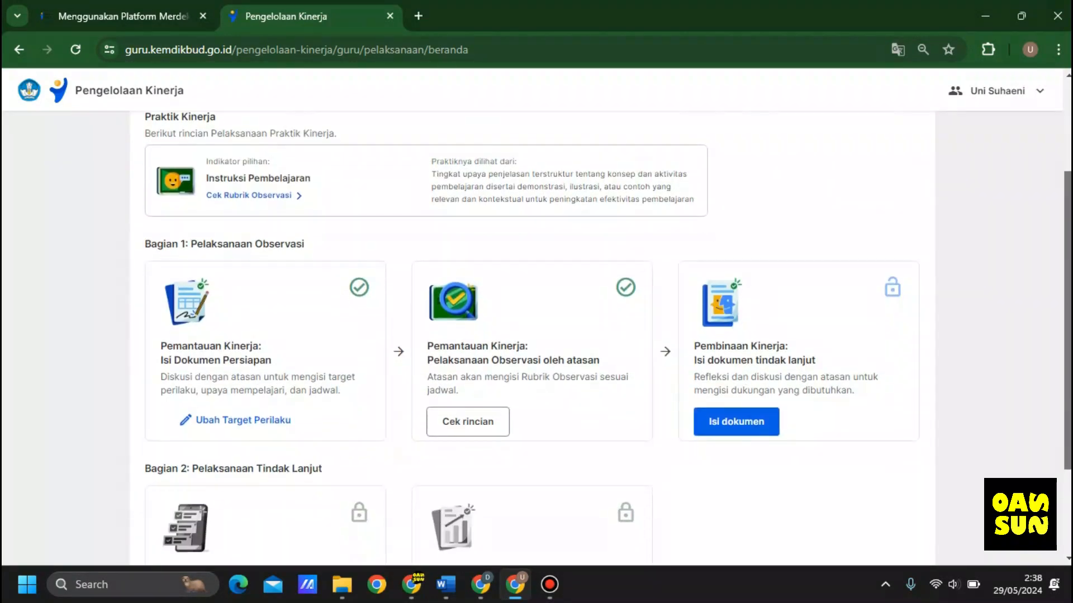
left_click_drag(1067, 320, 1067, 325)
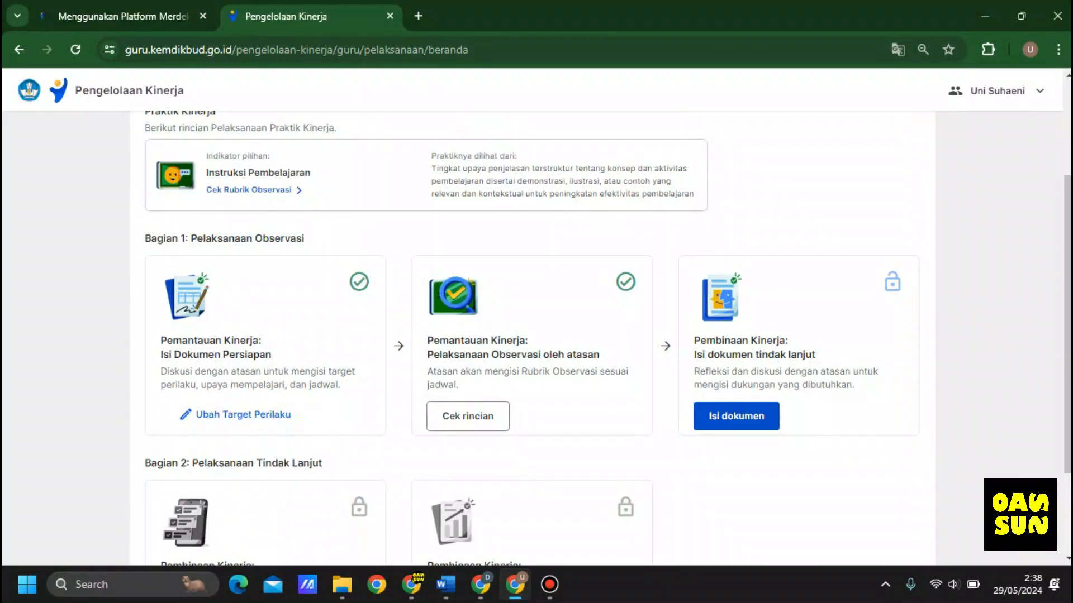
Start filling in the Pembinaan Kinerja follow-up document and continue past Cek Rating Observasi to the Formulir Diskusi Tindak Lanjut
left_click(736, 416)
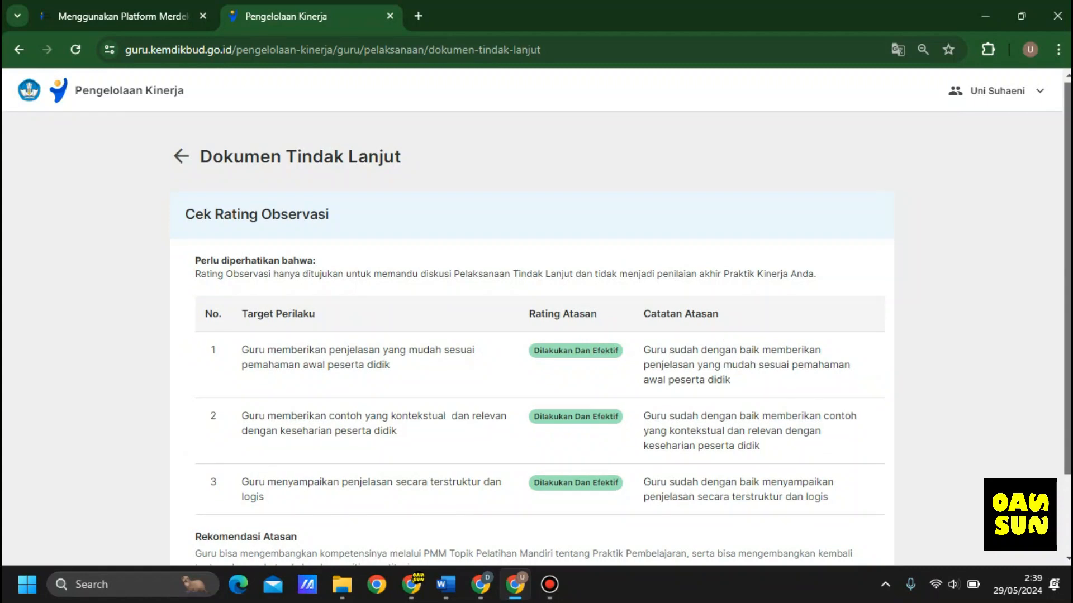
scroll(537, 325, "down", 2)
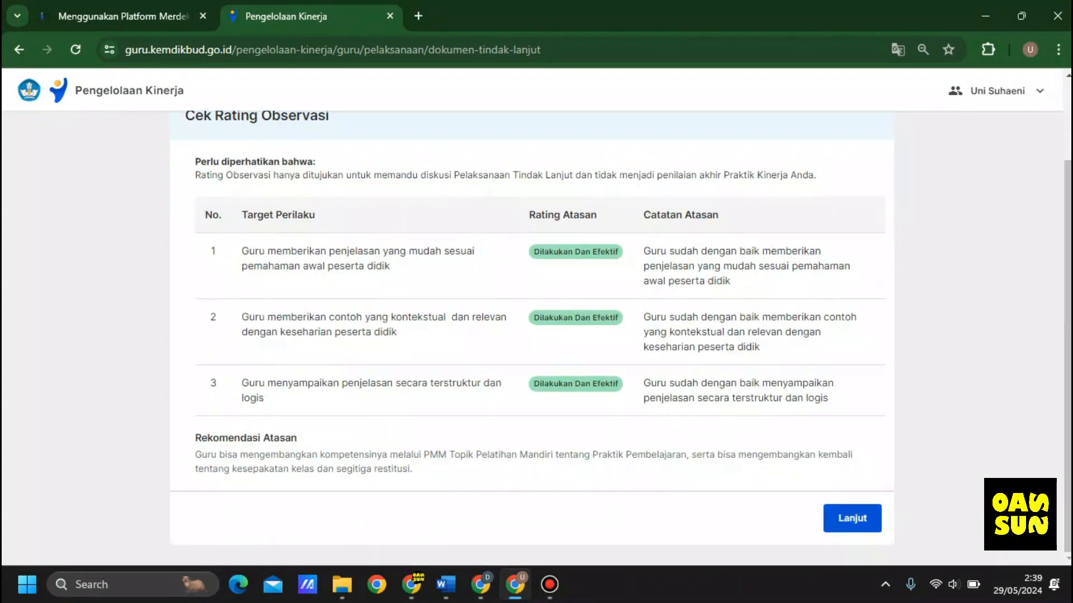
left_click(852, 518)
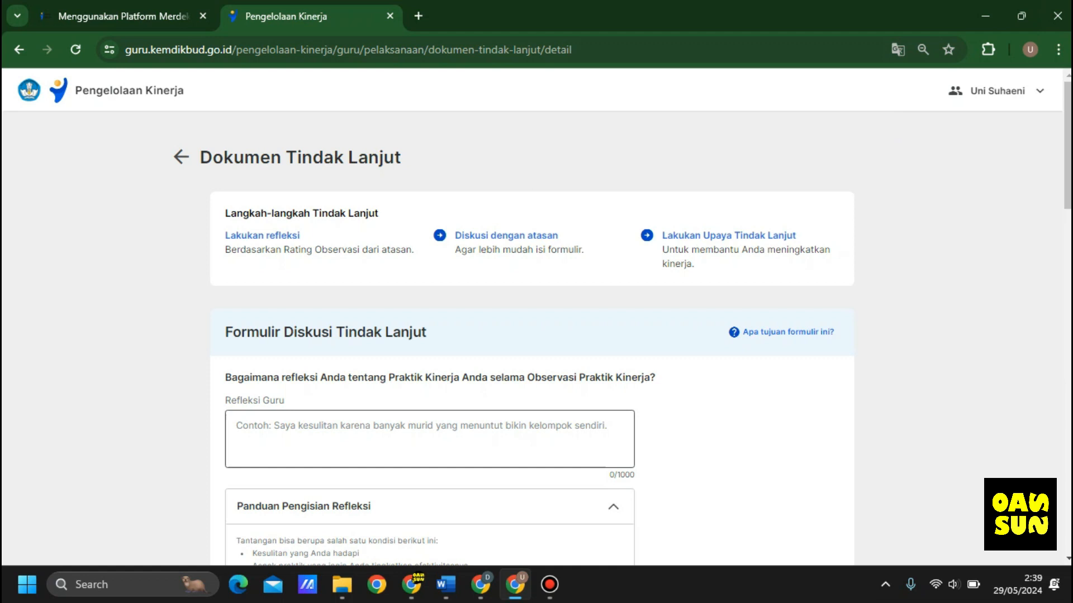
Copy the prepared Refleksi Guru answer from the Word document and paste it into the form's Refleksi Guru field in Chrome
left_click(445, 584)
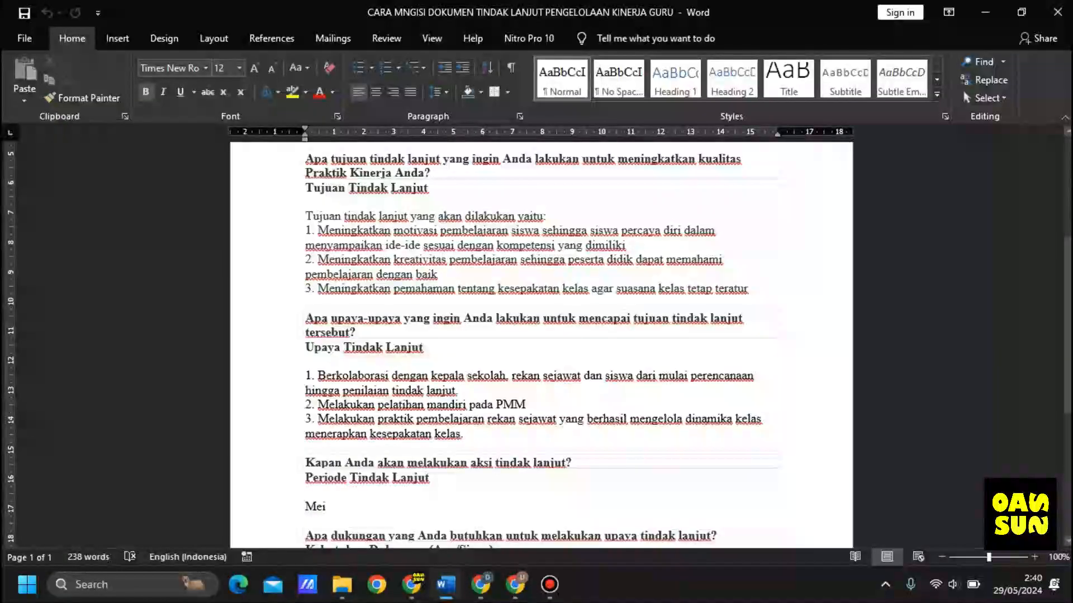
scroll(541, 344, "up", 3)
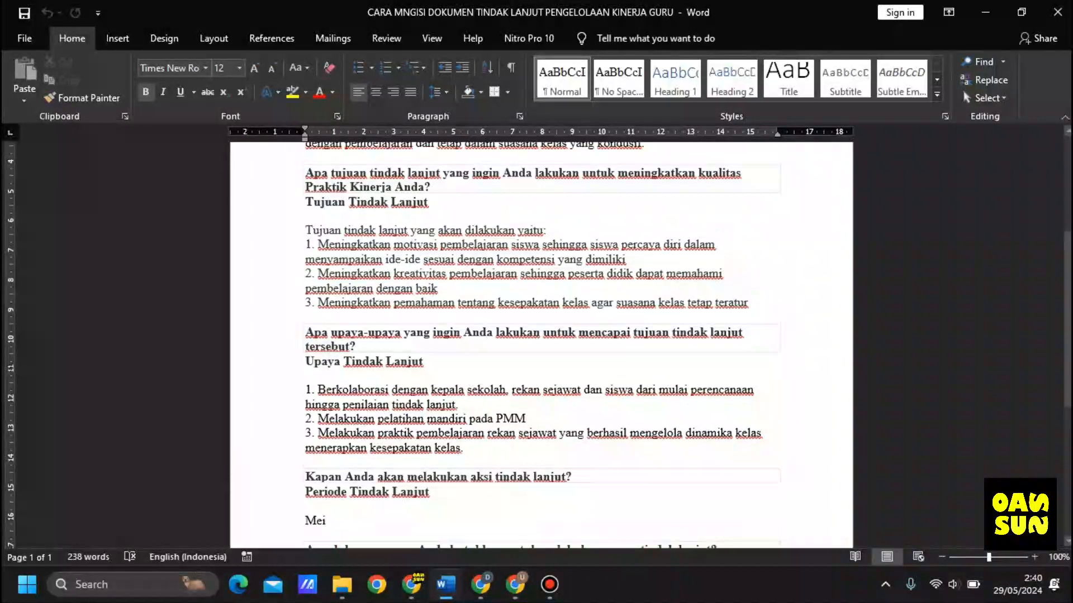
scroll(541, 344, "up", 3)
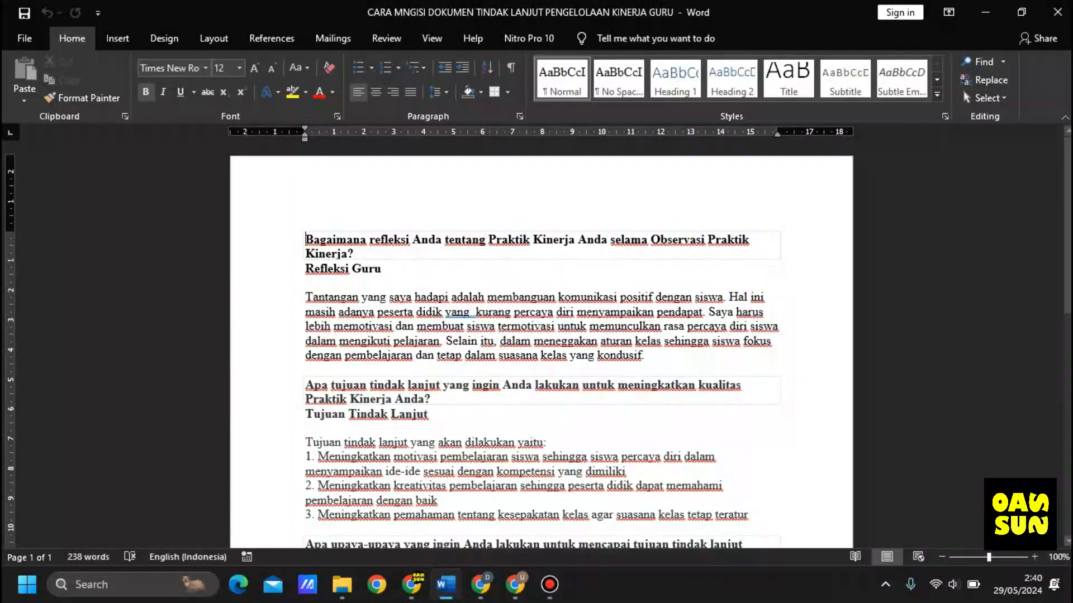
left_click(305, 298)
left_click_drag(306, 298, 648, 355)
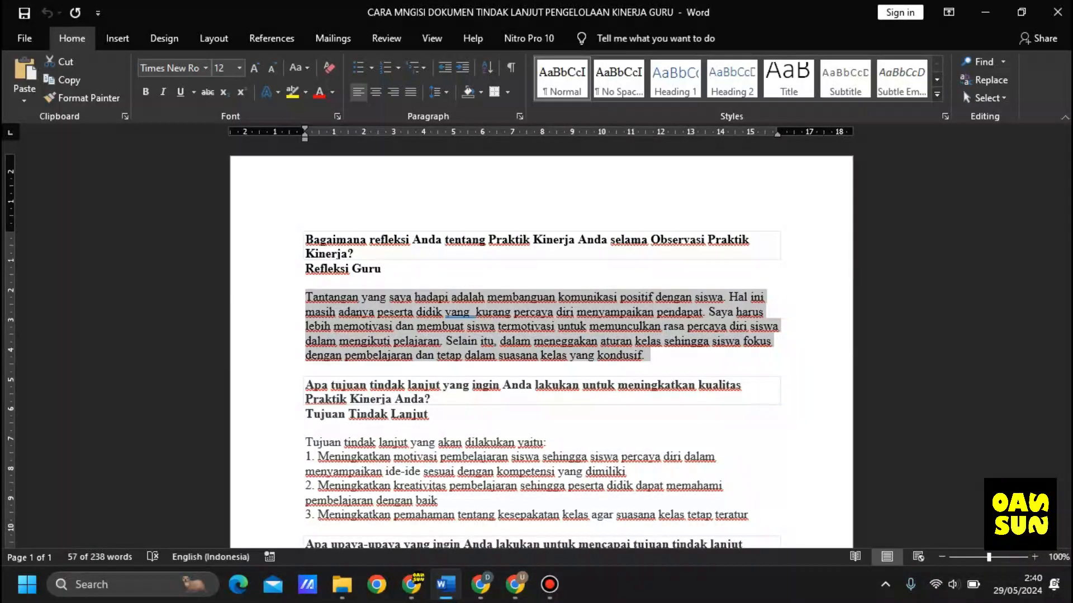
left_click(515, 585)
left_click(429, 438)
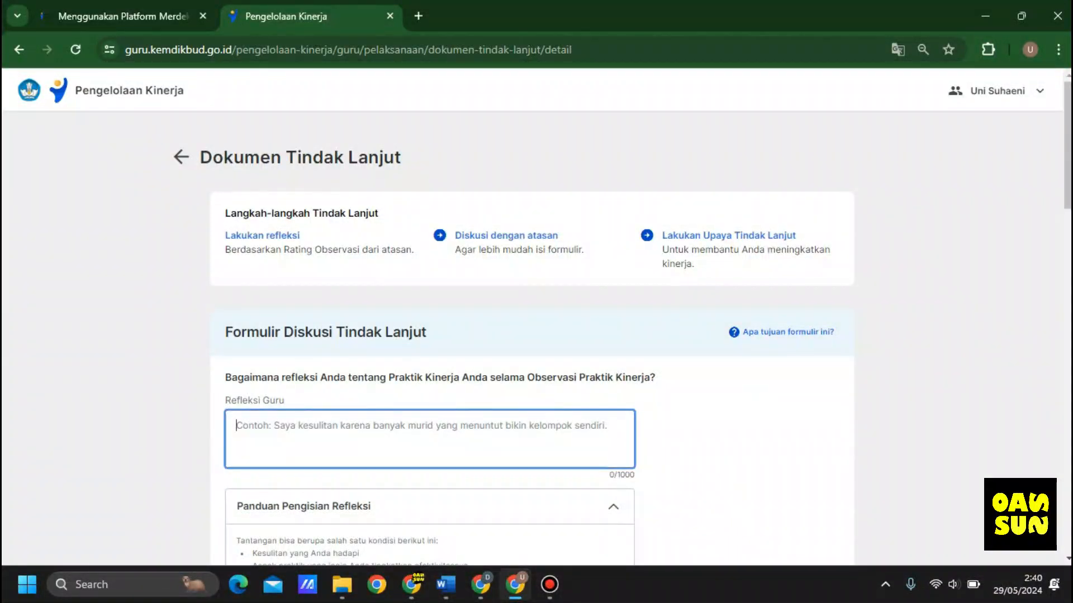
key("ctrl+v")
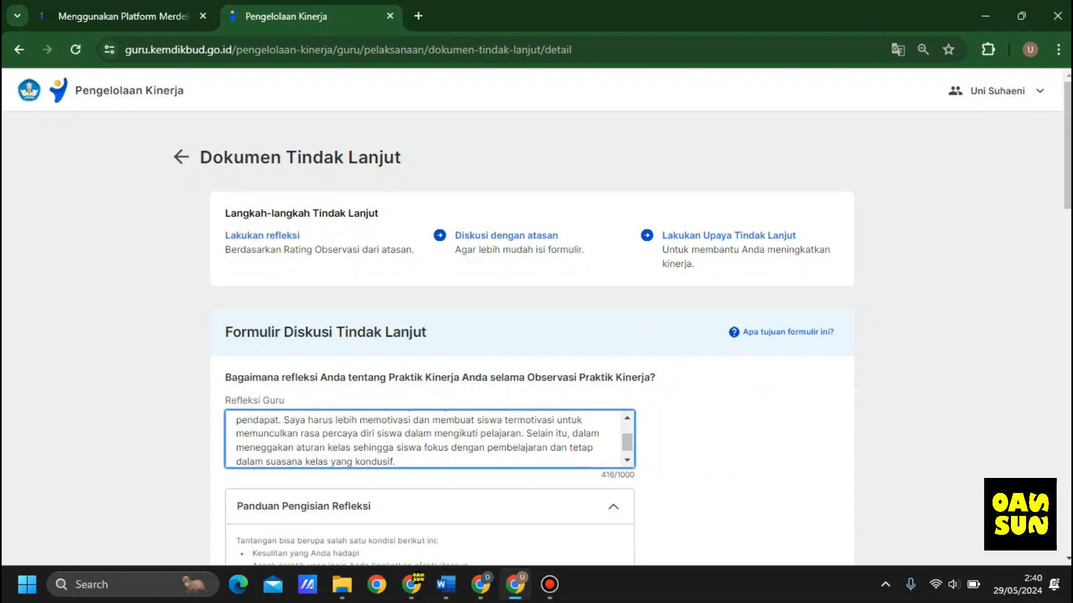
Correct the typos in the Refleksi Guru text, changing "membanguan" to "membangun" and "meneggakan" to "menegakan"
left_click(627, 418)
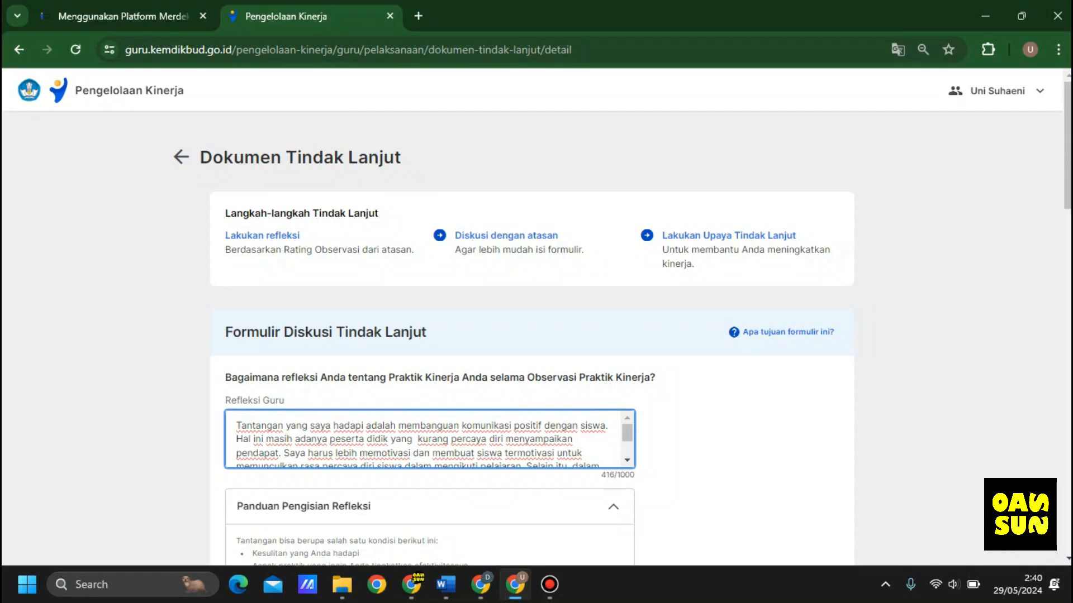
key("BackSpace")
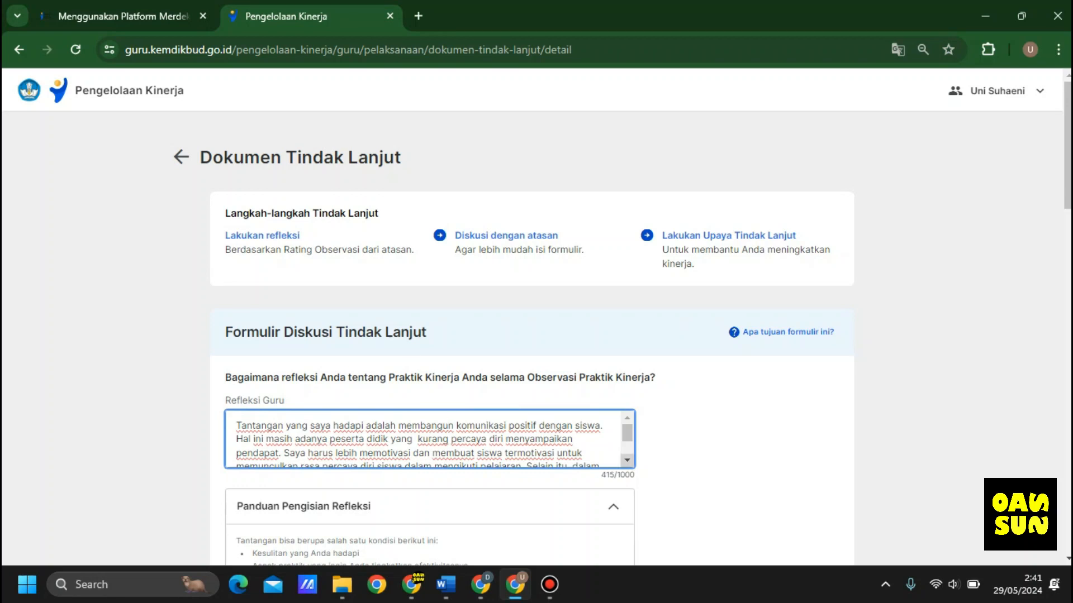
scroll(429, 439, "down", 1)
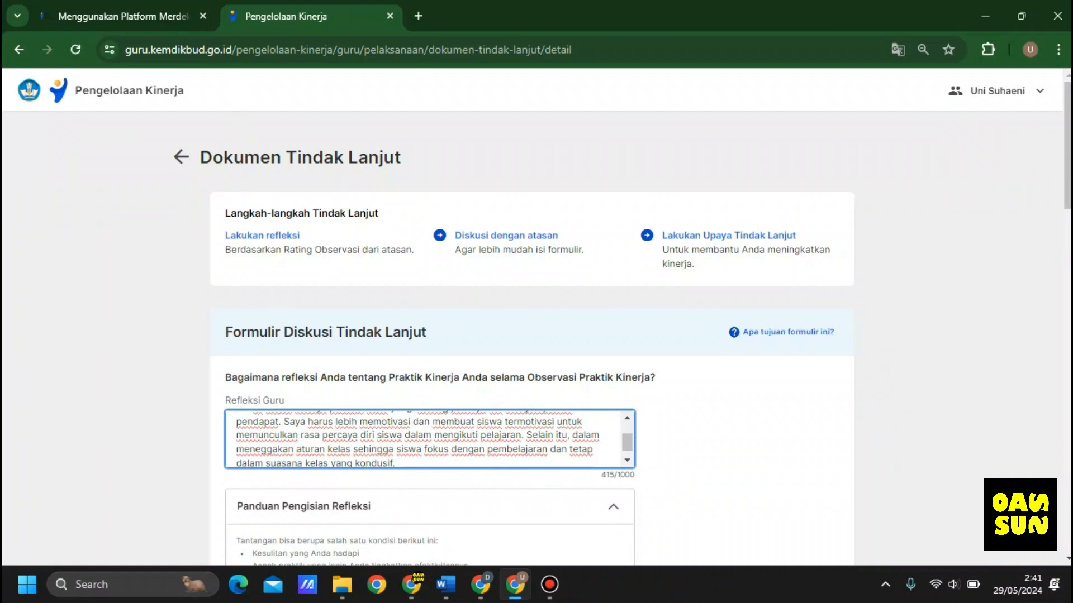
key("BackSpace")
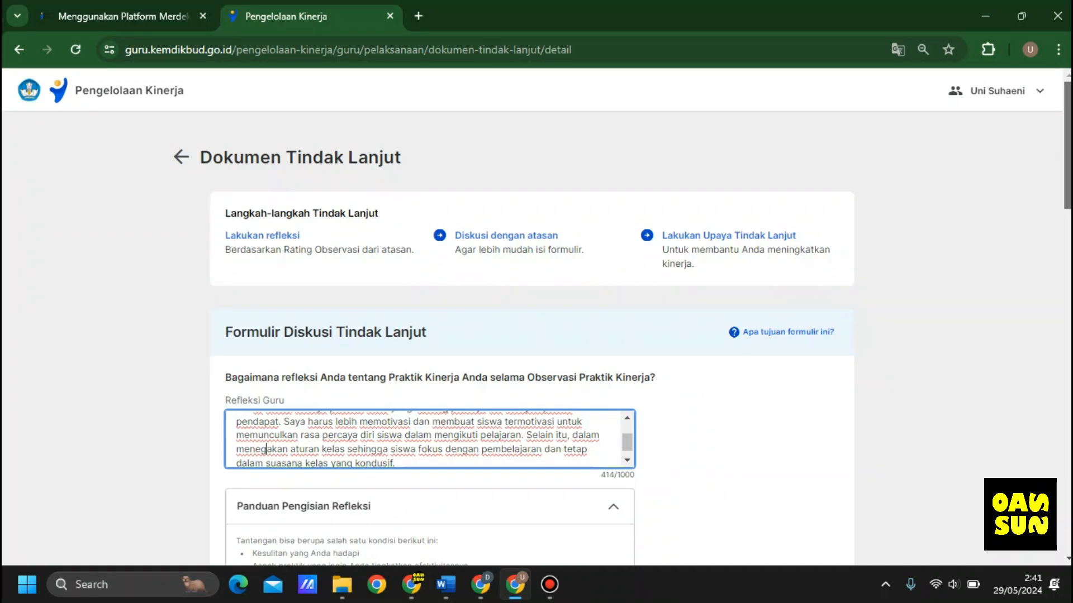
Copy the Tujuan Tindak Lanjut answer with its three numbered goals from Word, paste it into the matching Pilihan Belajar field, and review it
scroll(536, 324, "down", 5)
scroll(429, 168, "down", 5)
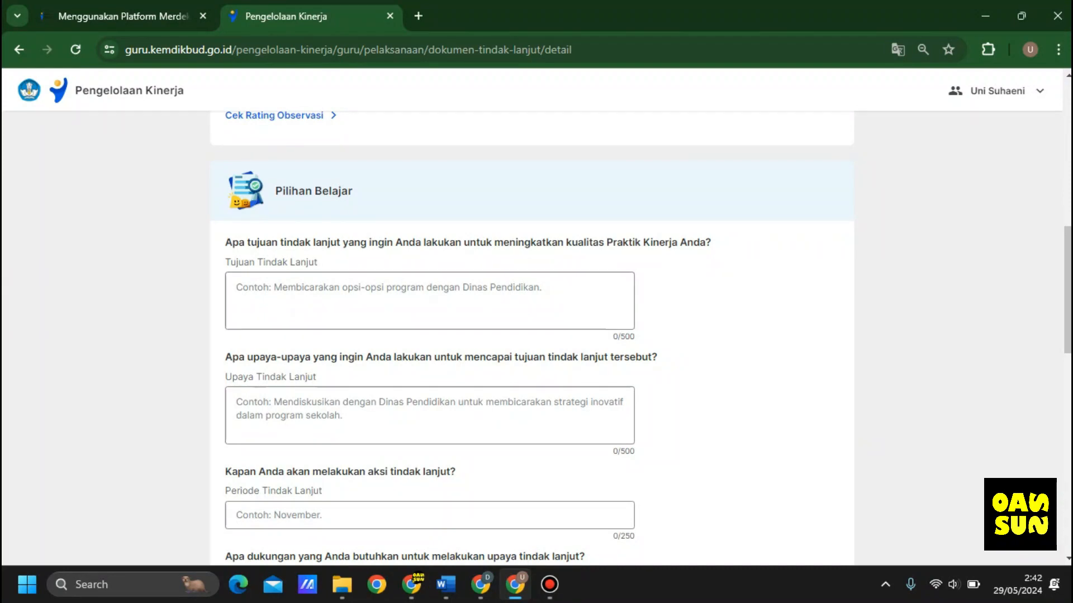
left_click(429, 302)
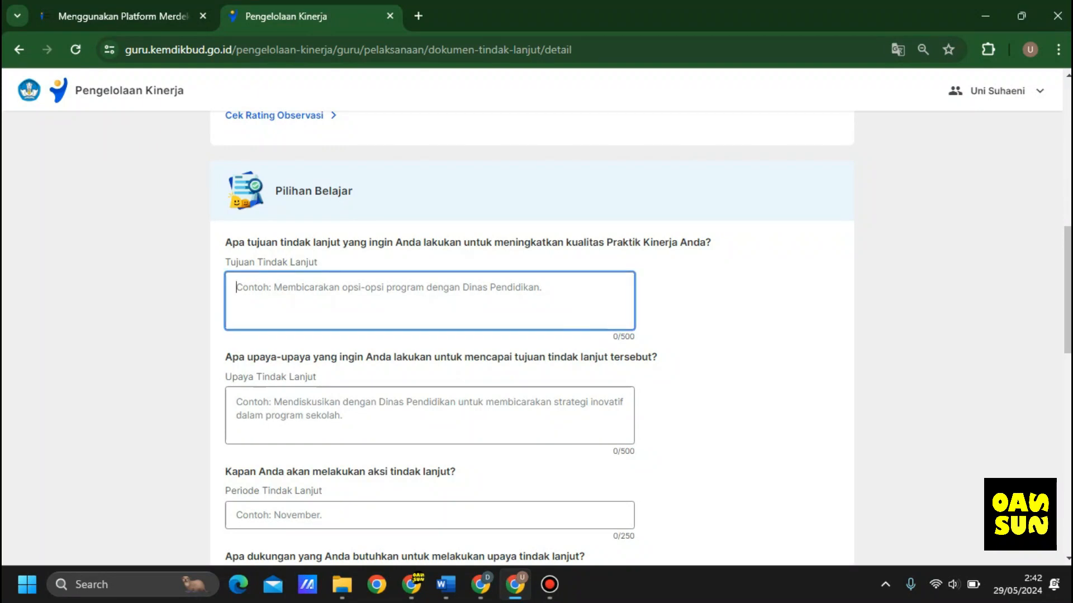
left_click(446, 585)
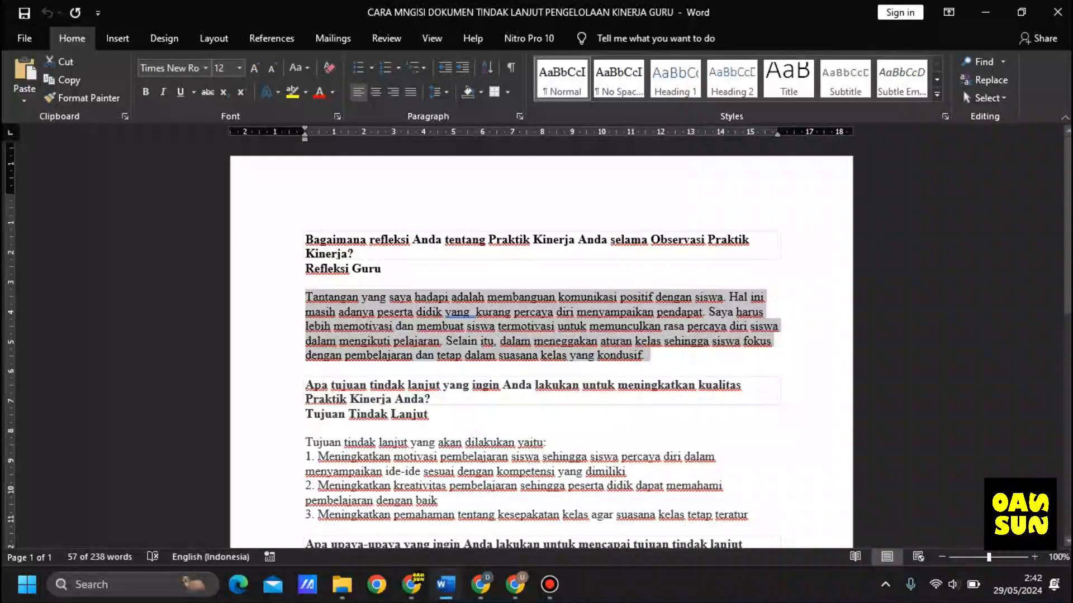
scroll(541, 340, "down", 1)
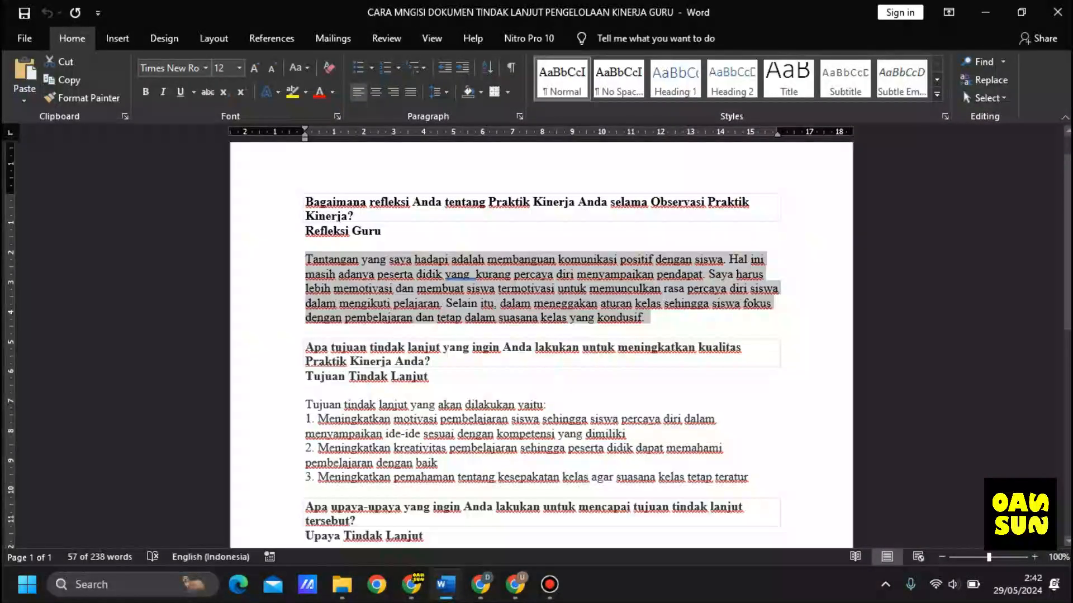
left_click_drag(305, 405, 753, 477)
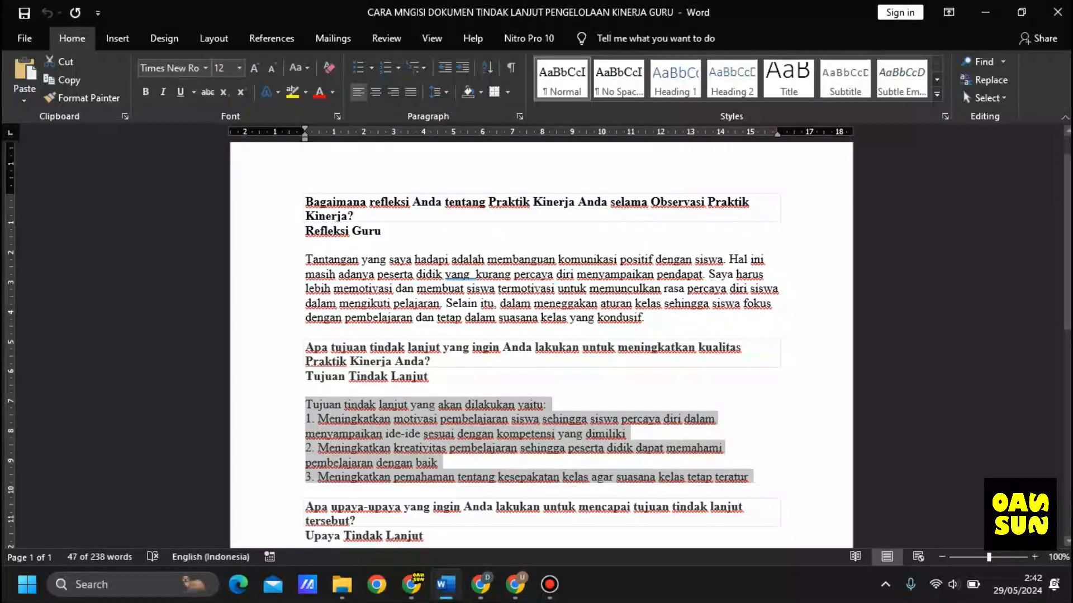
left_click(515, 584)
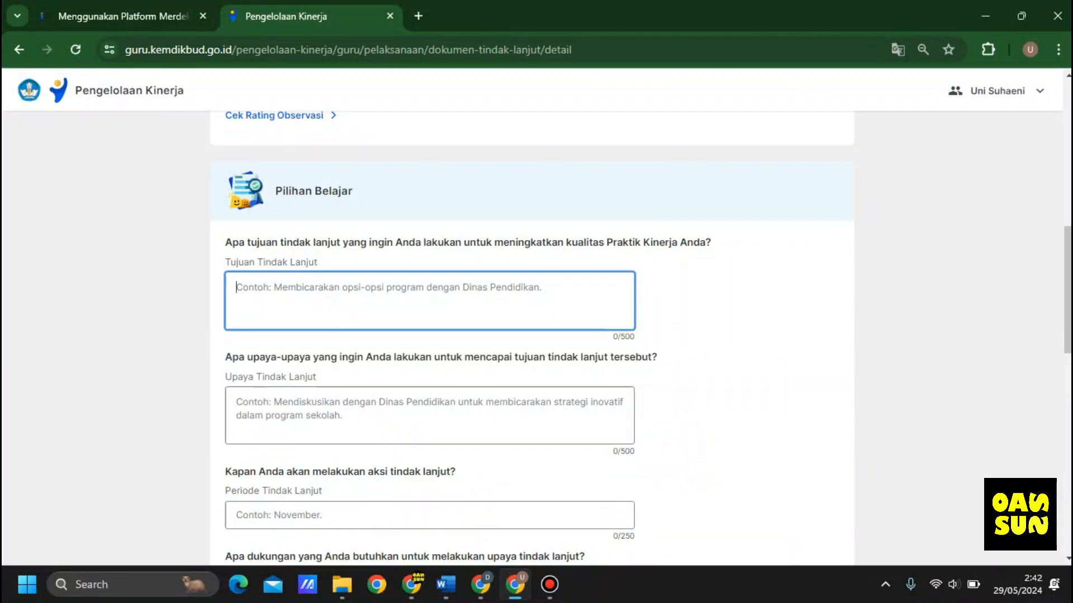
key("ctrl+v")
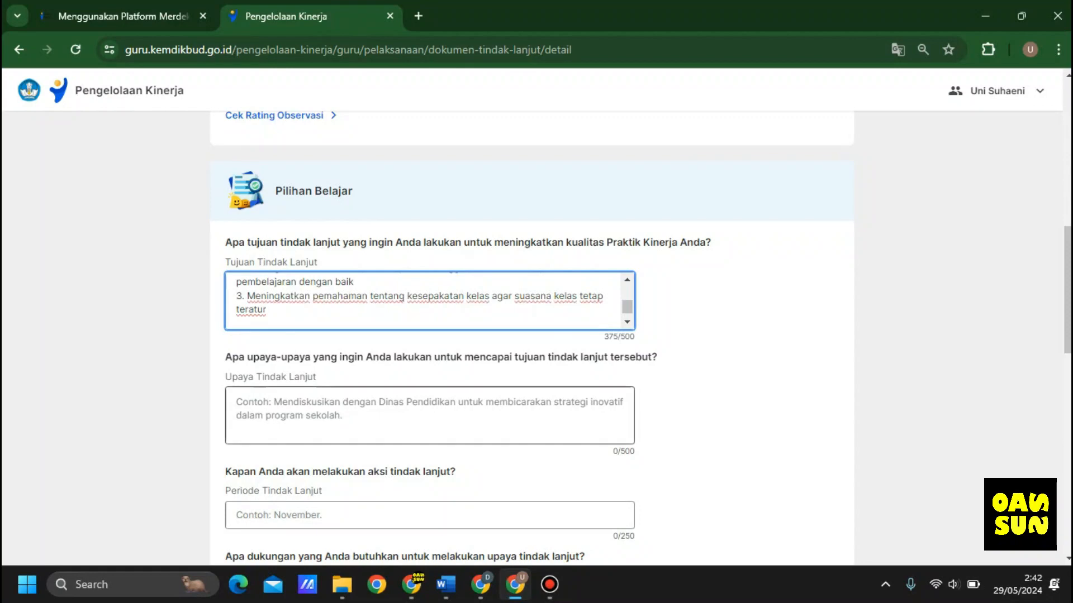
left_click(627, 280)
left_click(626, 280)
left_click(627, 280)
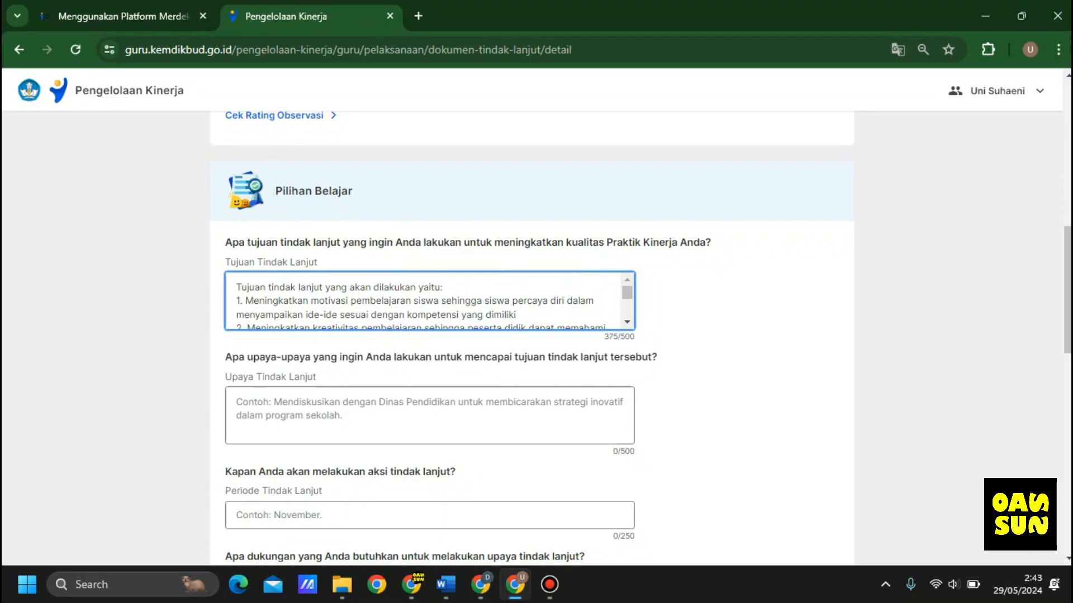
left_click(627, 322)
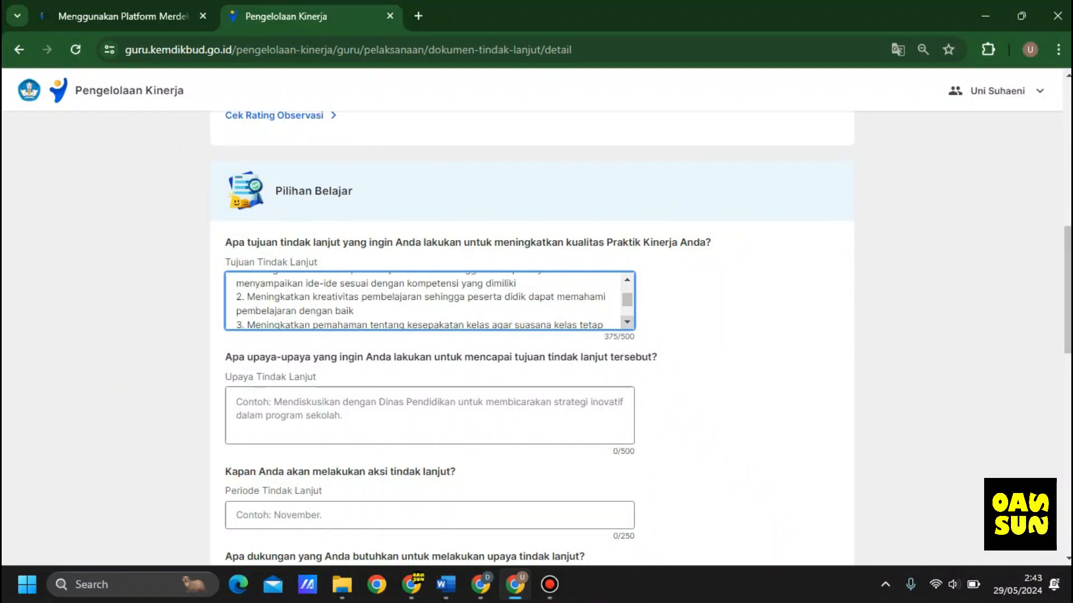
left_click(627, 322)
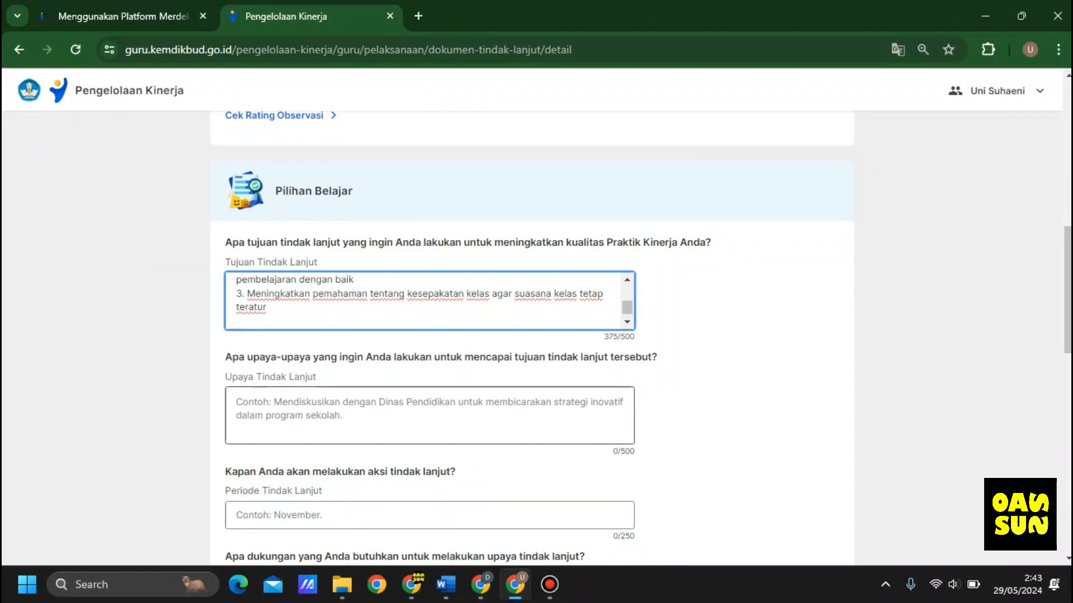
Copy the three-point Upaya Tindak Lanjut answer from the Word document, paste it into the matching field in Chrome, and review it
left_click(430, 415)
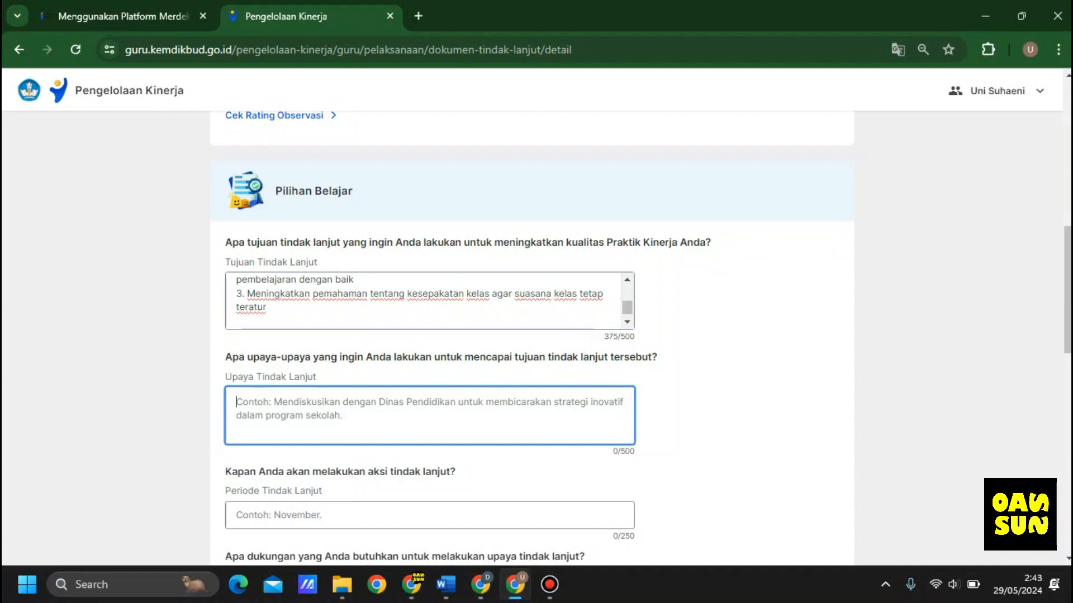
left_click(446, 585)
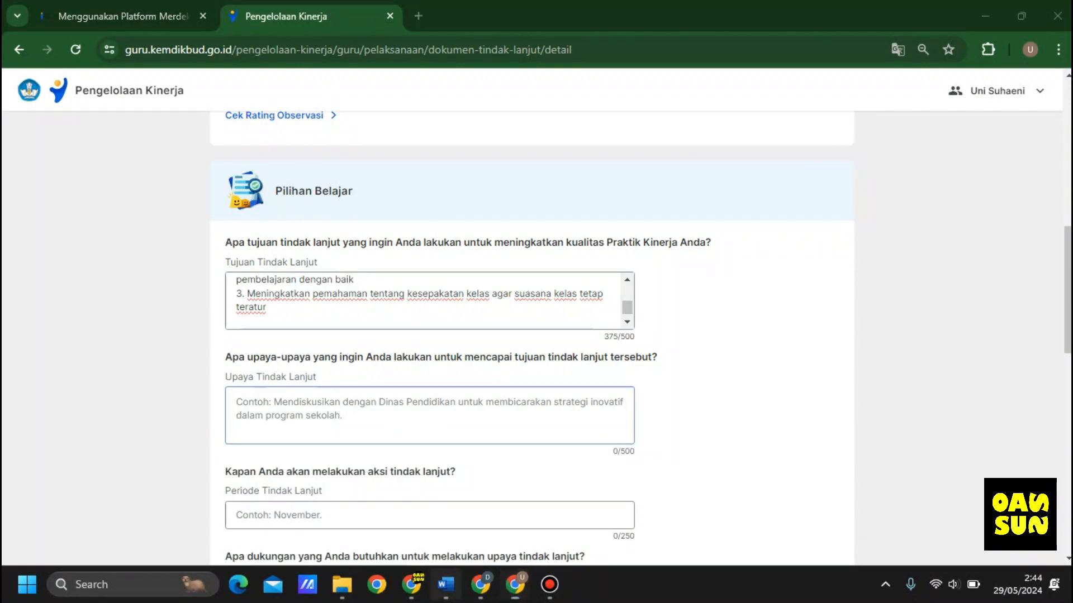
scroll(540, 345, "down", 5)
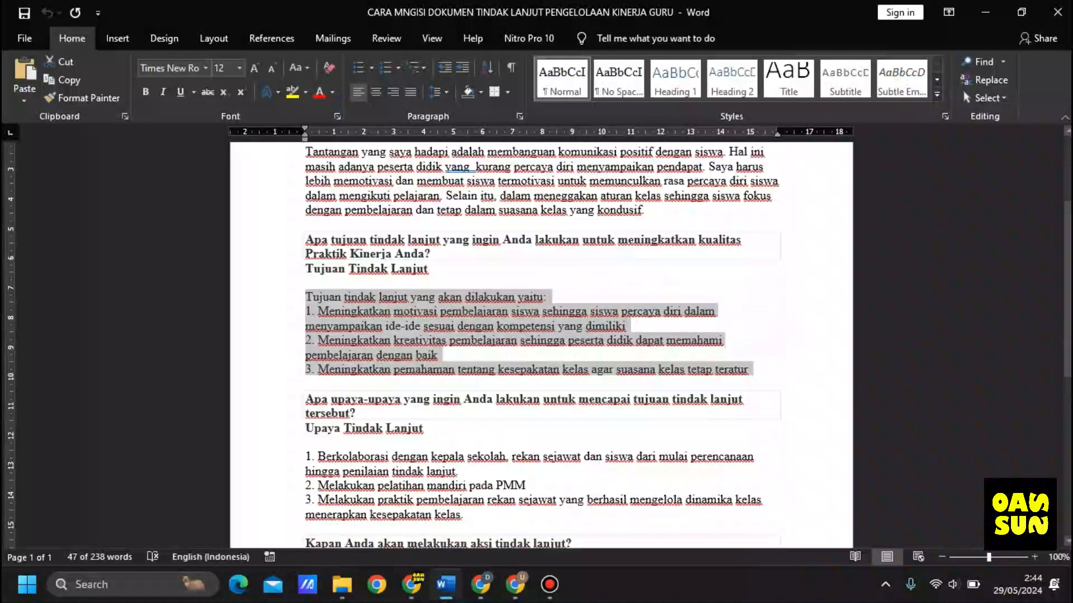
left_click_drag(312, 414, 392, 413)
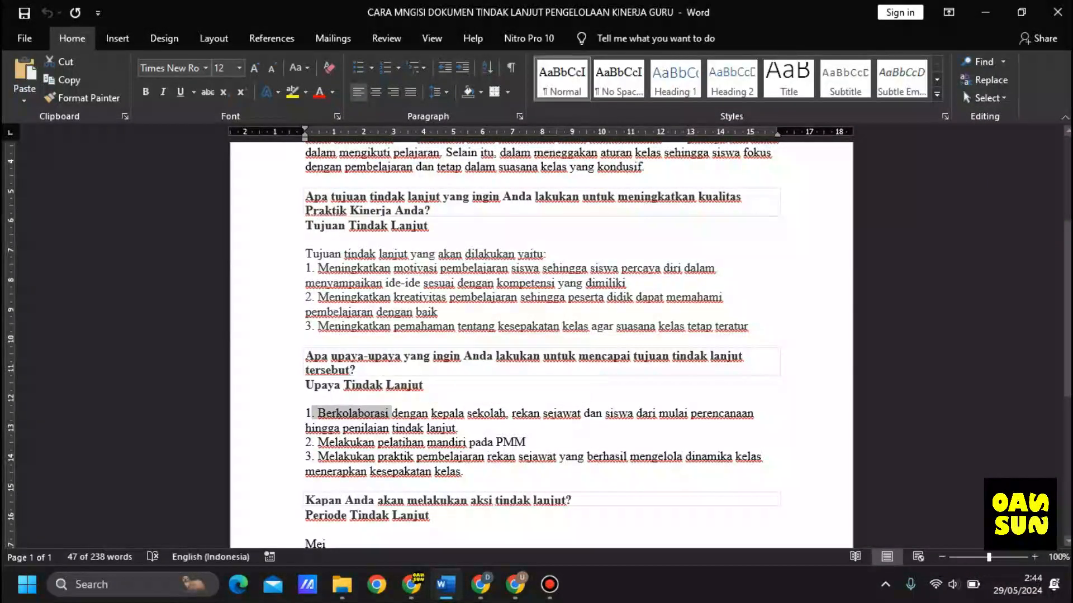
left_click(319, 414)
left_click_drag(318, 414, 466, 473)
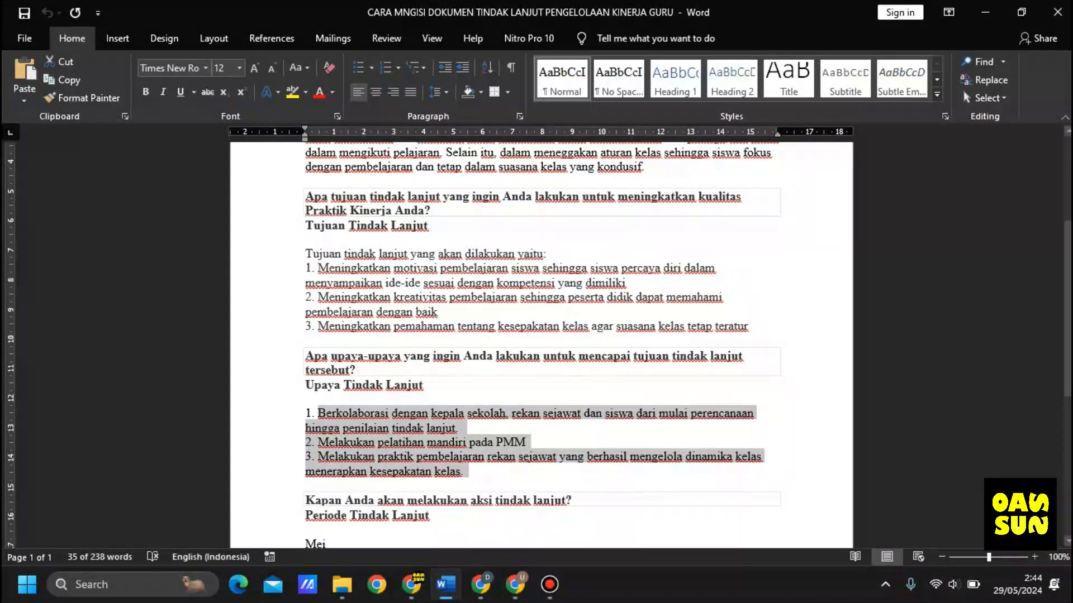
left_click_drag(306, 414, 466, 472)
left_click(515, 584)
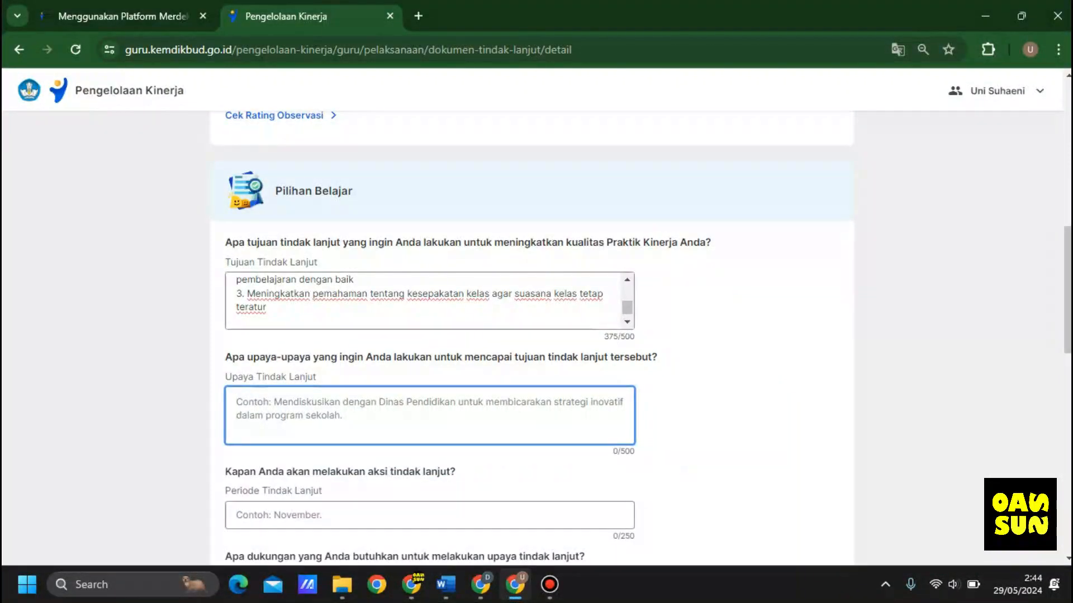
key("ctrl+v")
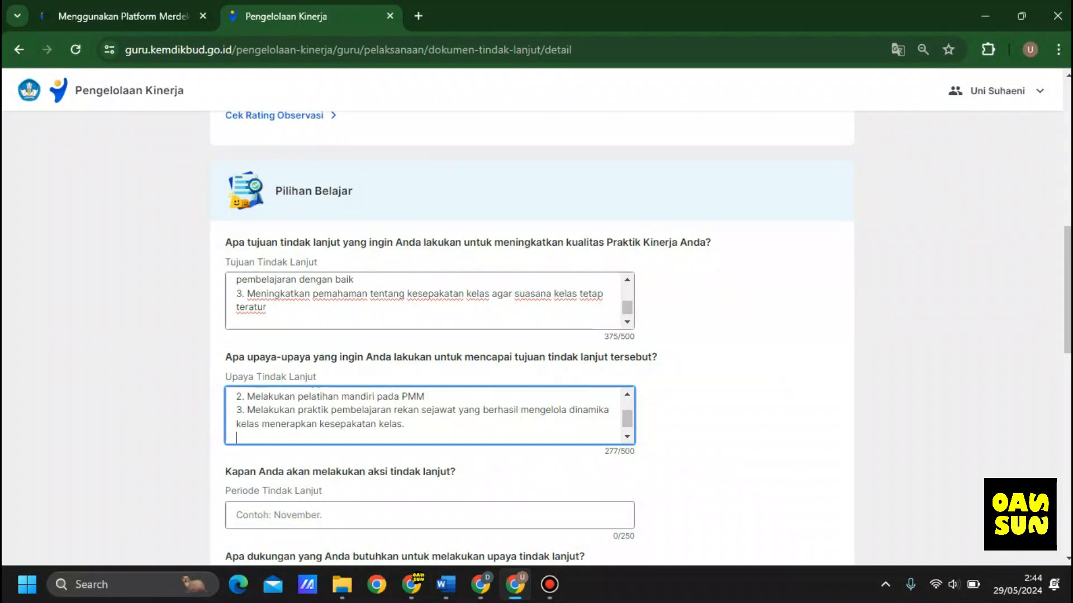
left_click(626, 394)
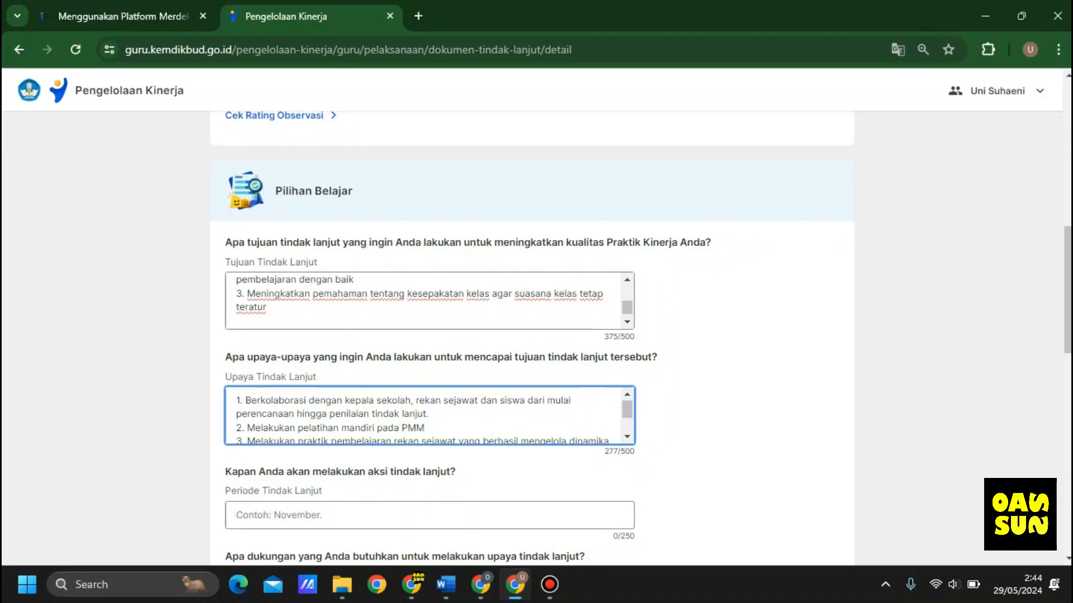
left_click(627, 437)
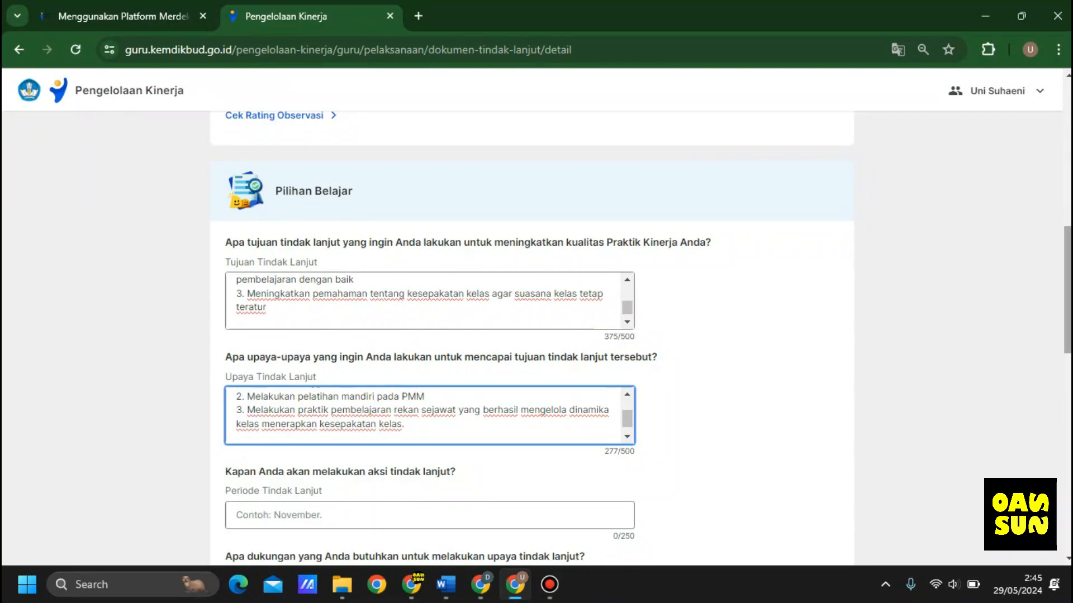
Enter "Mei" as the Periode Tindak Lanjut for the follow-up action in the Pilihan Belajar section
scroll(532, 337, "down", 2)
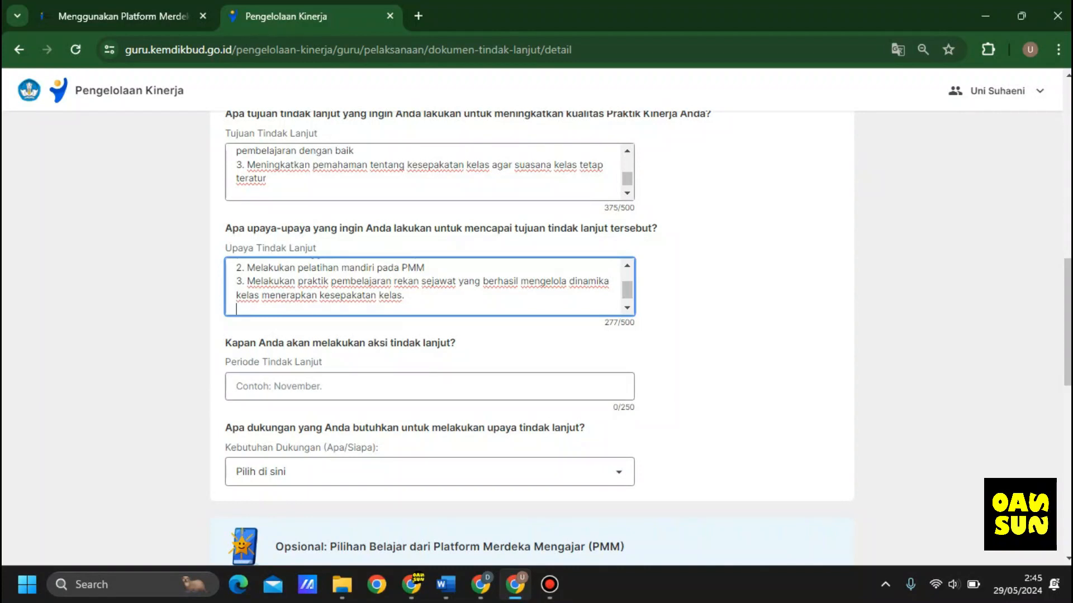
left_click(430, 387)
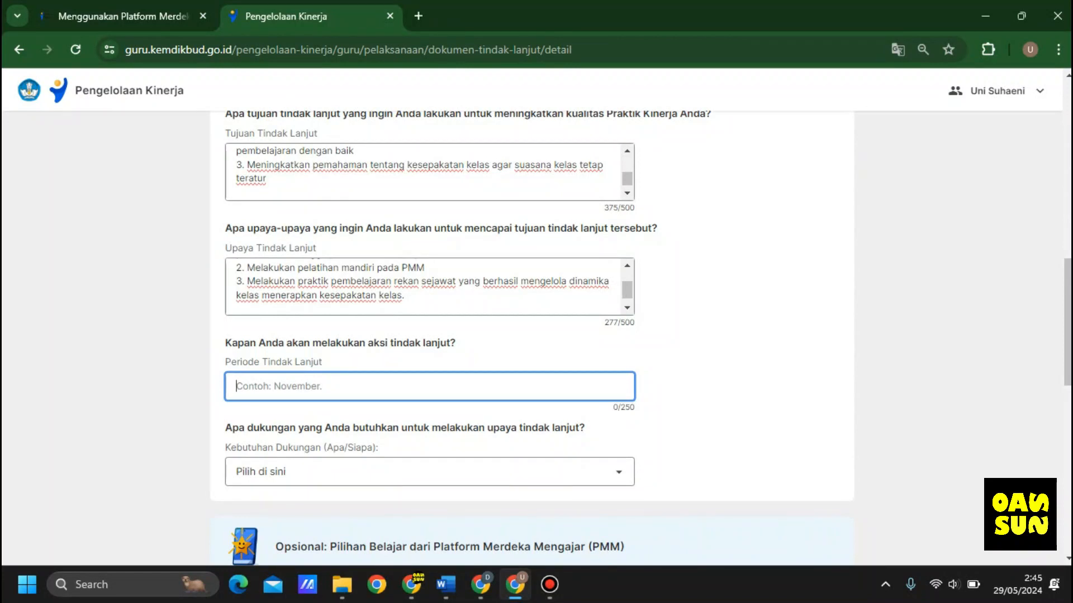
type("Mei")
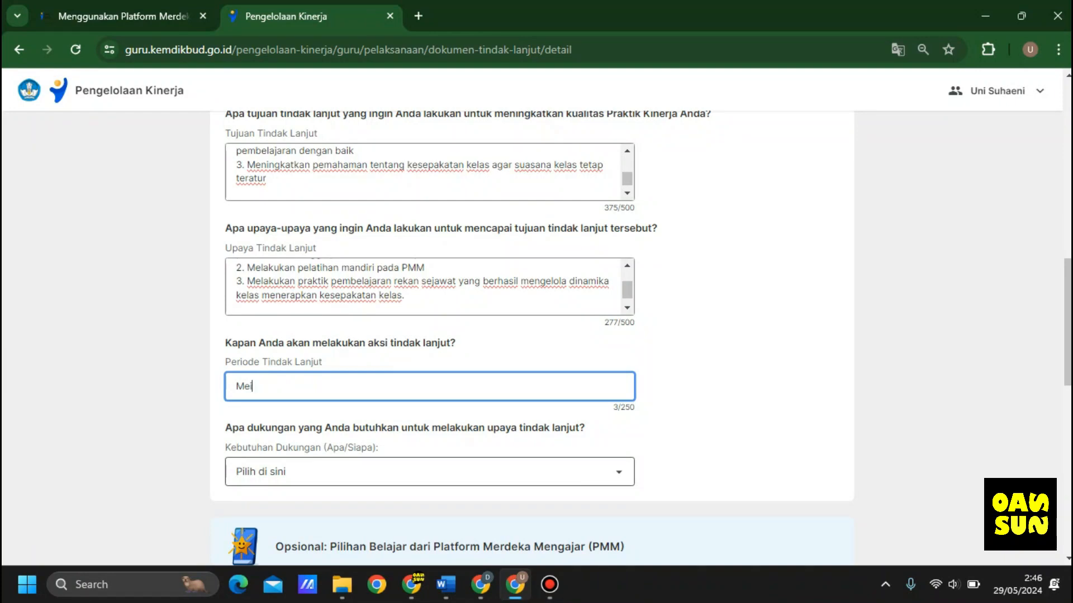
Look through the Kebutuhan Dukungan options in Pilihan Belajar and select "Sumber daya untuk melakukan kegiatan belajar/praktik"
left_click(429, 472)
key("Up")
key("Up")
key("Up")
key("Up")
key("Up")
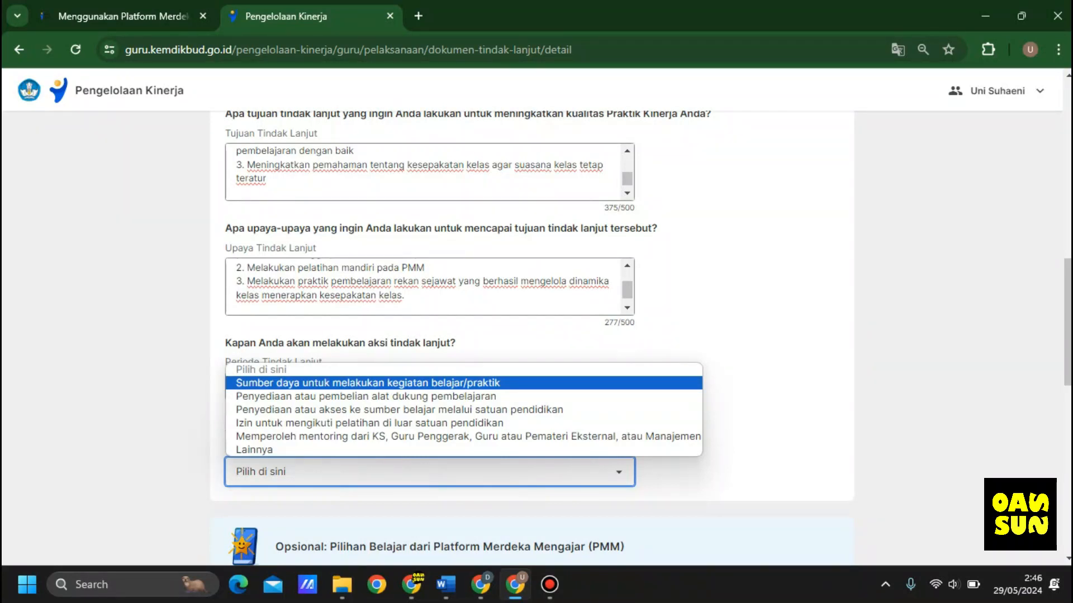
key("Down")
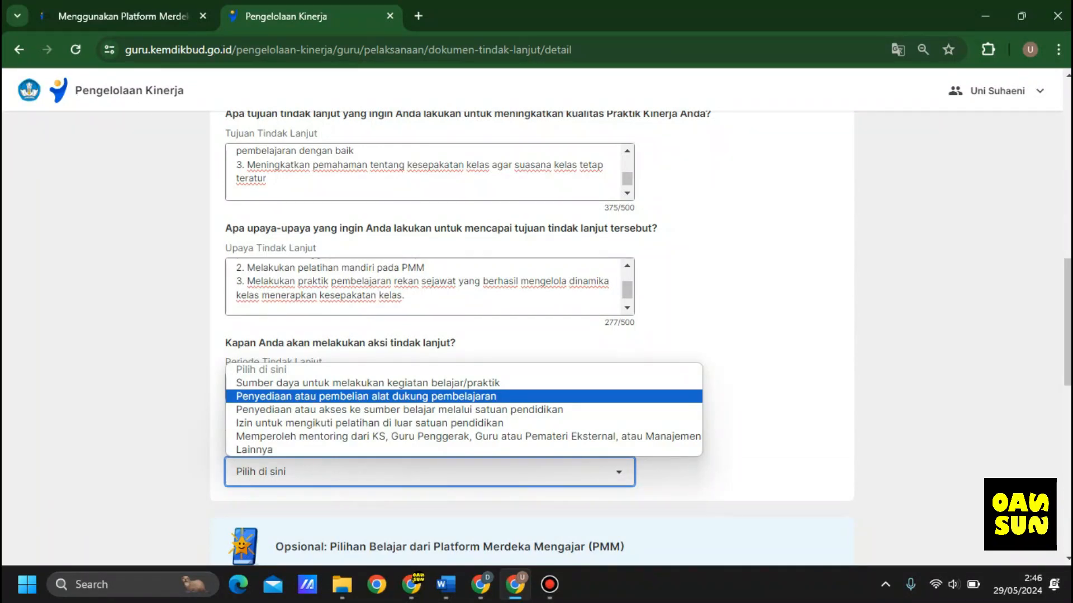
key("Down")
key("Down")
key("Down")
key("Down")
key("Up")
key("Up")
key("Up")
key("Up")
key("Up")
key("Down")
key("Down")
key("Down")
key("Down")
key("Down")
key("Up")
key("Up")
key("Up")
key("Up")
key("Up")
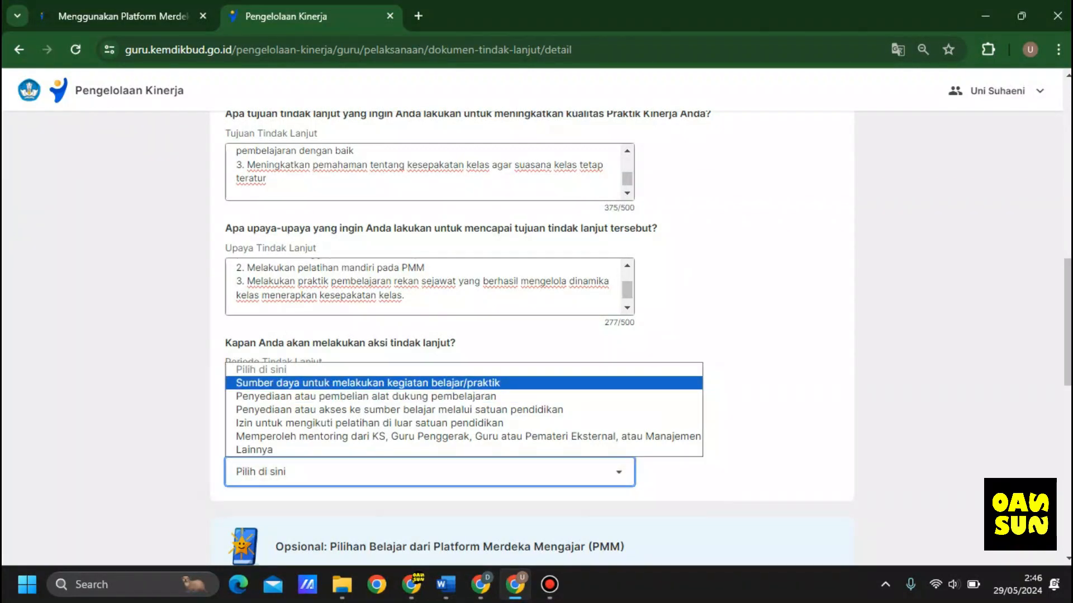
key("Return")
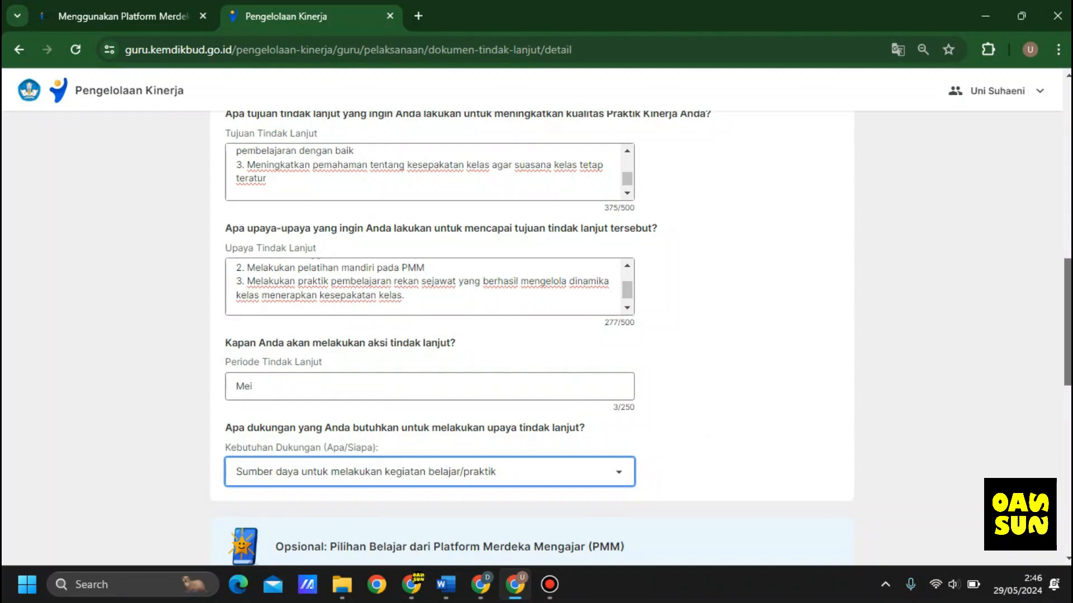
In the optional PMM section, enable the "Instruksi pembelajaran" goal and choose the Pelatihan Mandiri module "Kreativitas dan Inovasi"
scroll(530, 339, "down", 5)
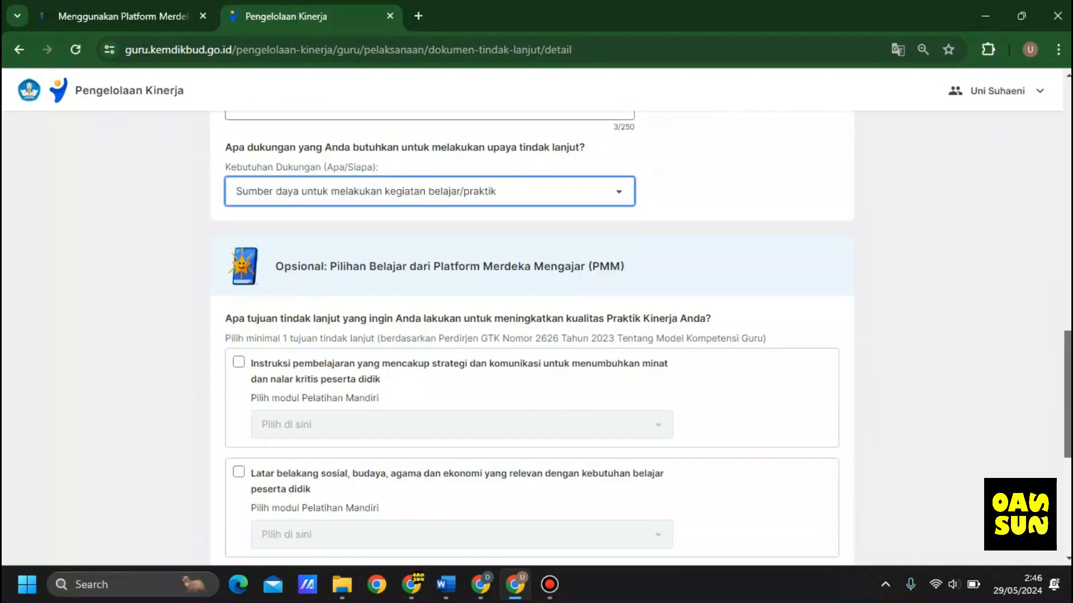
left_click_drag(1067, 402, 1068, 411)
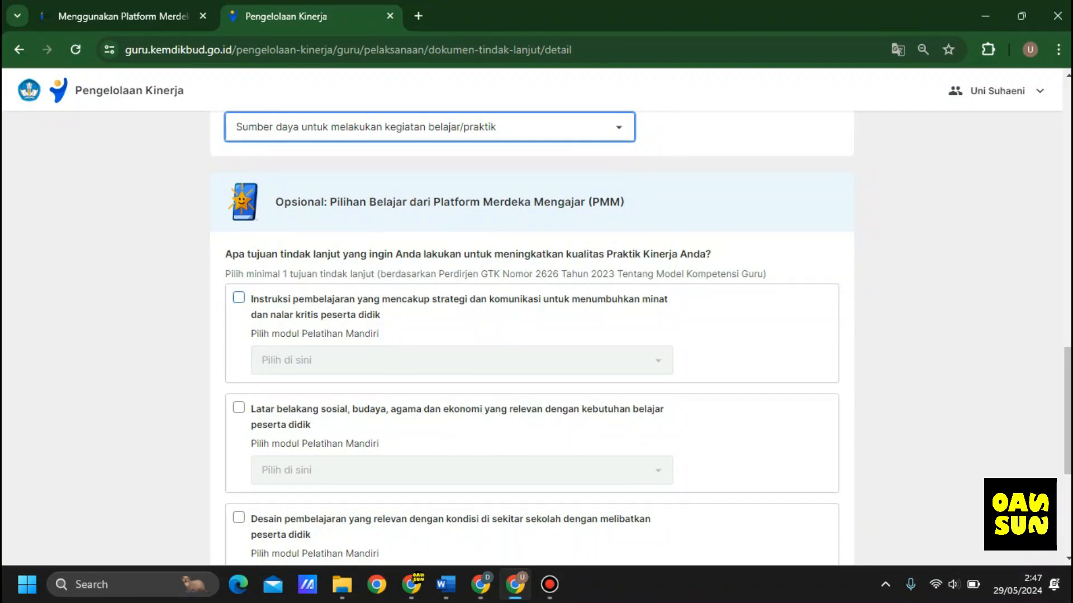
left_click(238, 298)
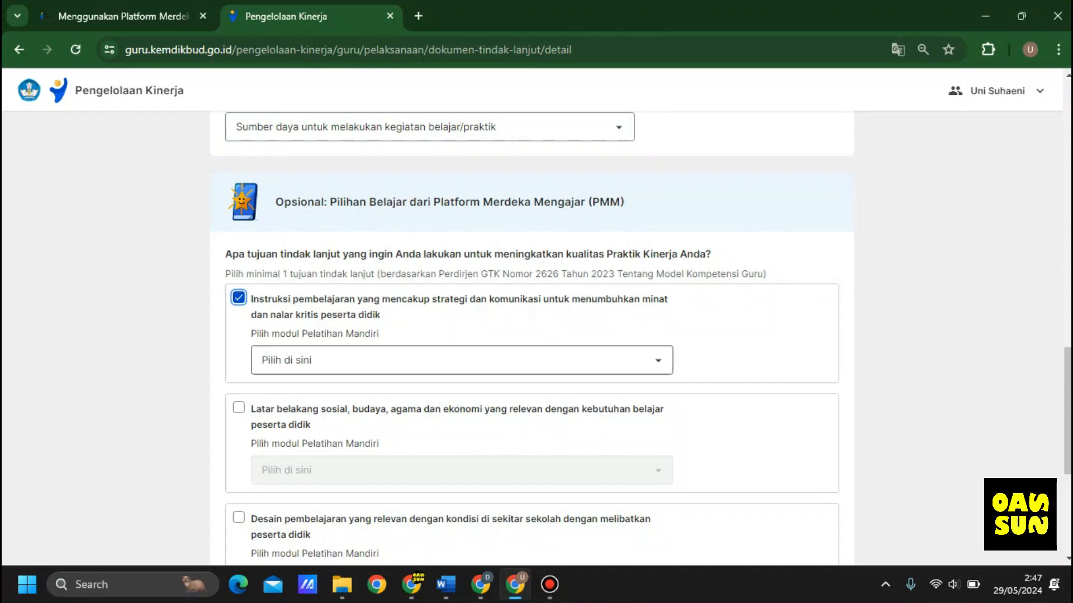
left_click(658, 361)
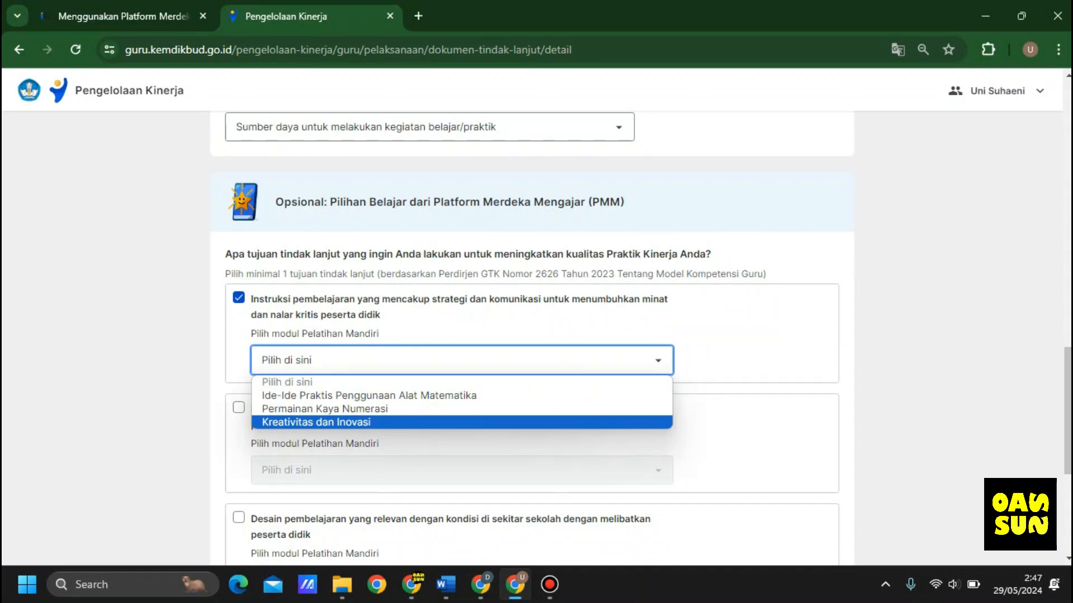
key("Return")
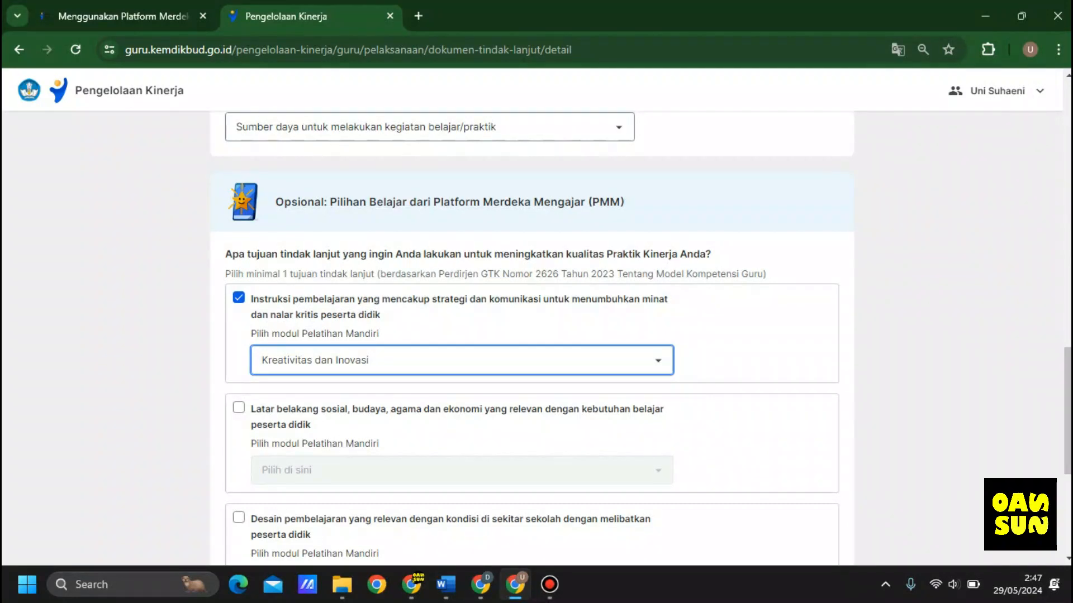
Enable the "Latar belakang sosial, budaya, agama dan ekonomi" goal and choose the module "Dunia yang Berwarna" for it
left_click(239, 408)
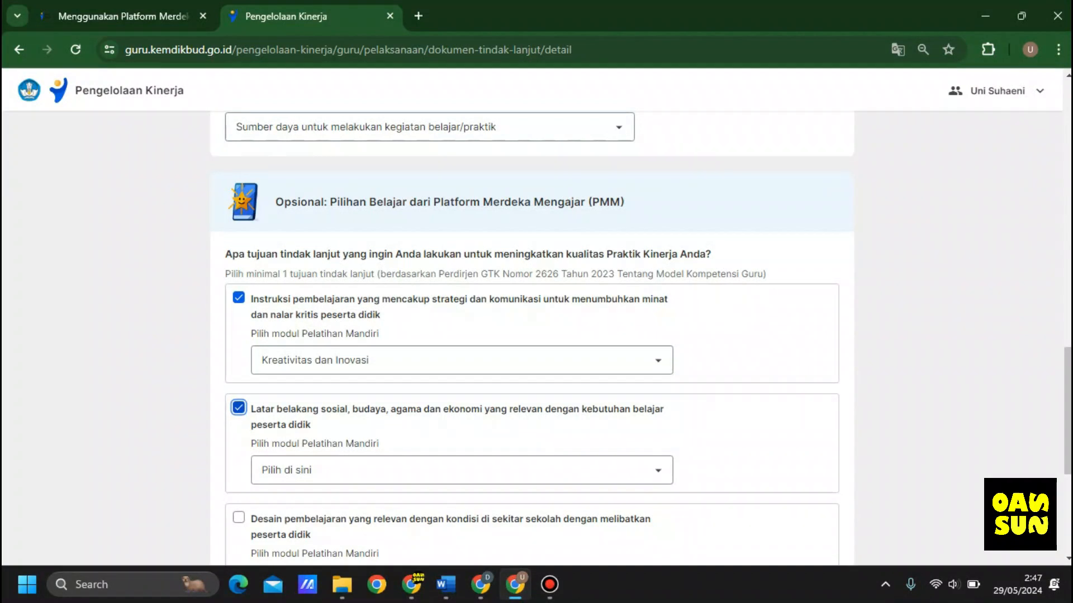
left_click(462, 470)
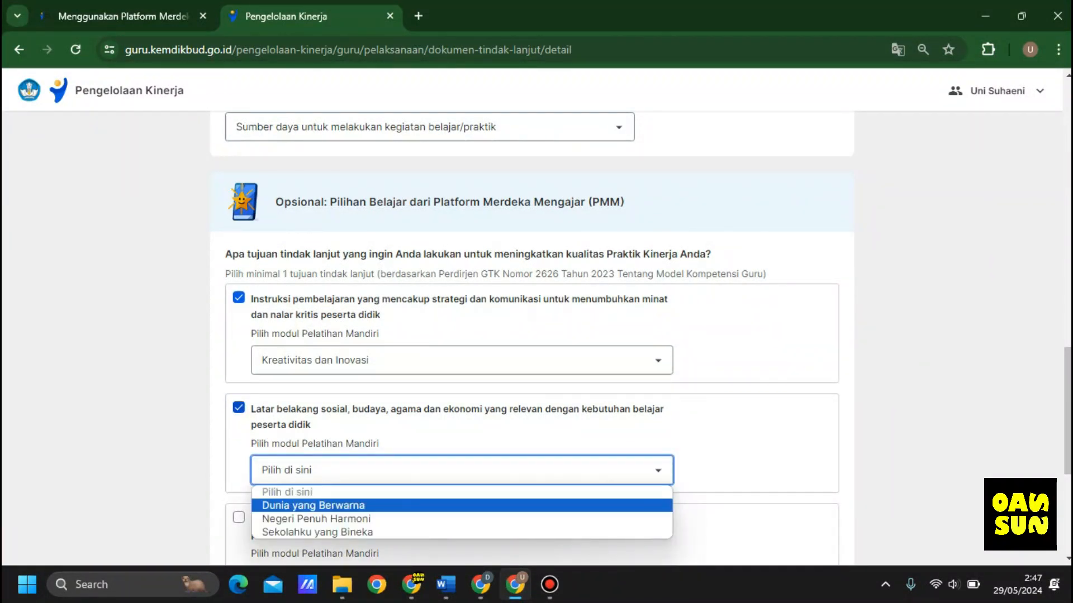
key("Return")
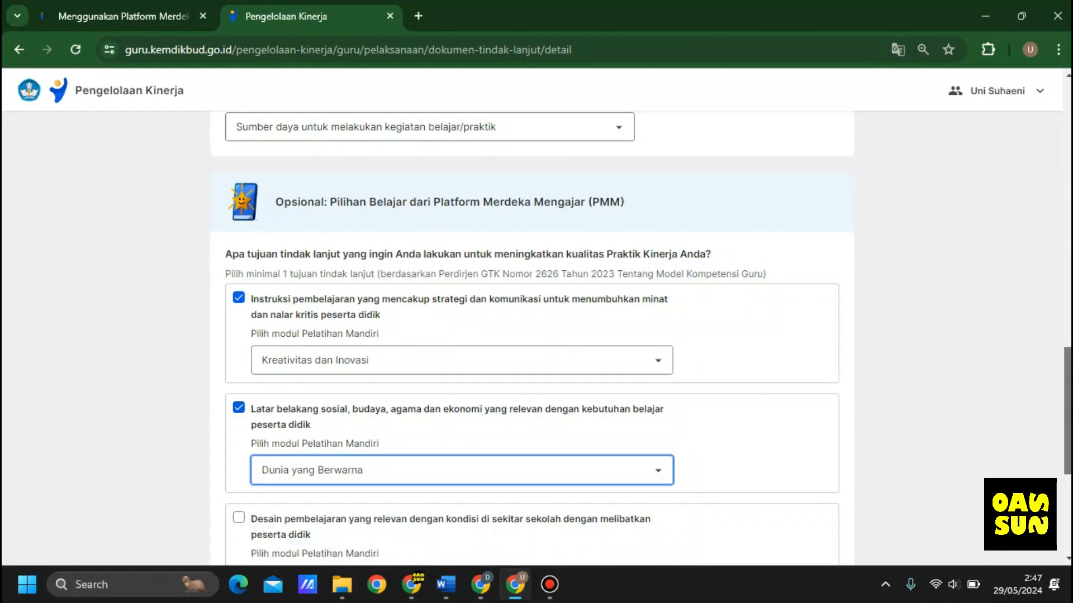
Enable the "Desain pembelajaran" goal and choose the module "Mendesain Projek Penguatan Profil Pelajar Pancasila" for it
scroll(532, 336, "down", 5)
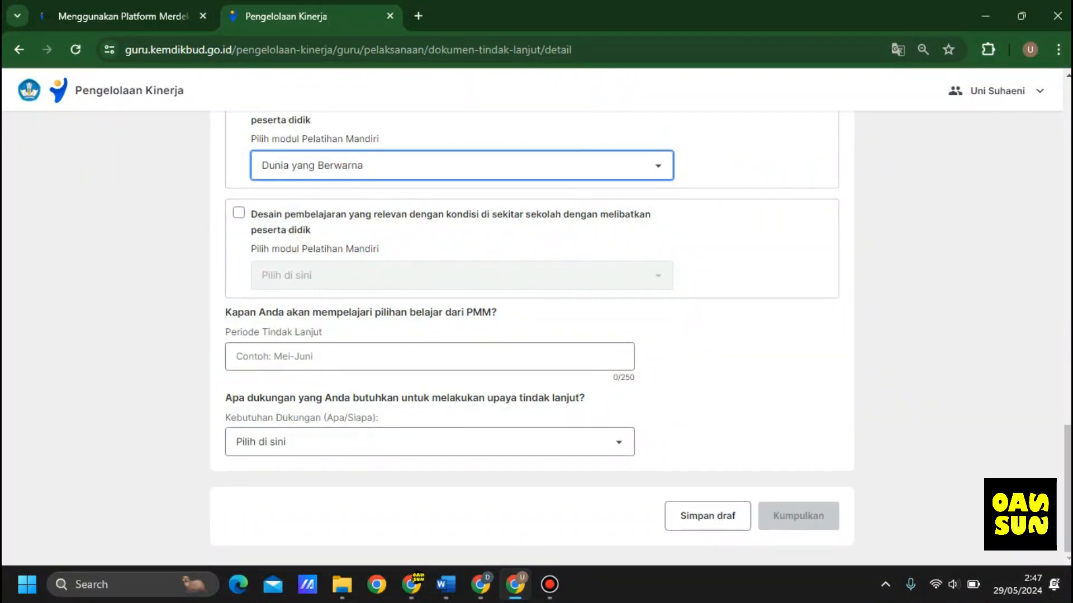
left_click(238, 213)
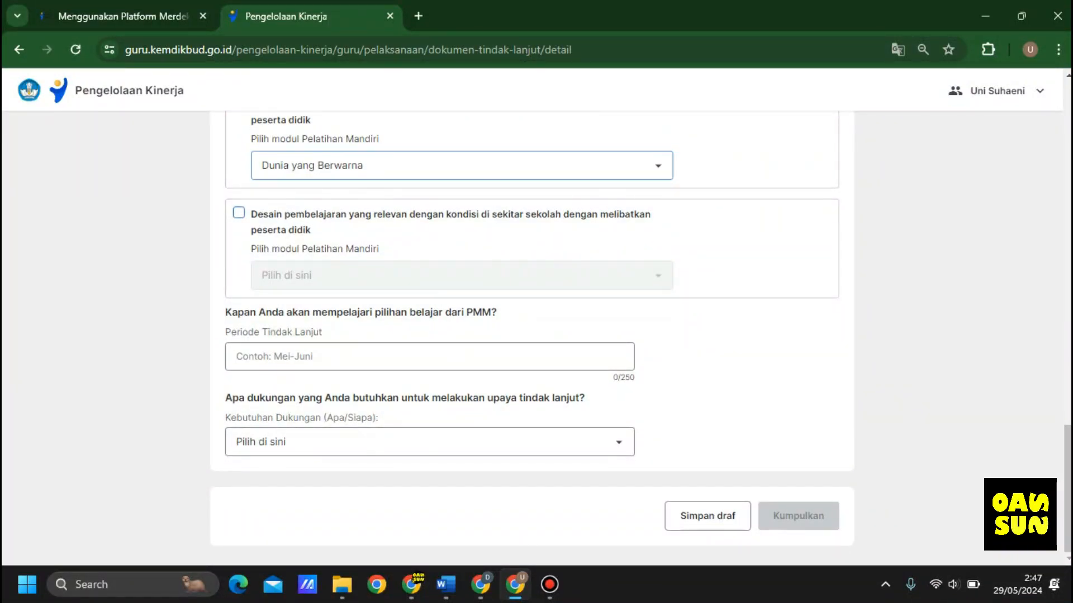
left_click(239, 213)
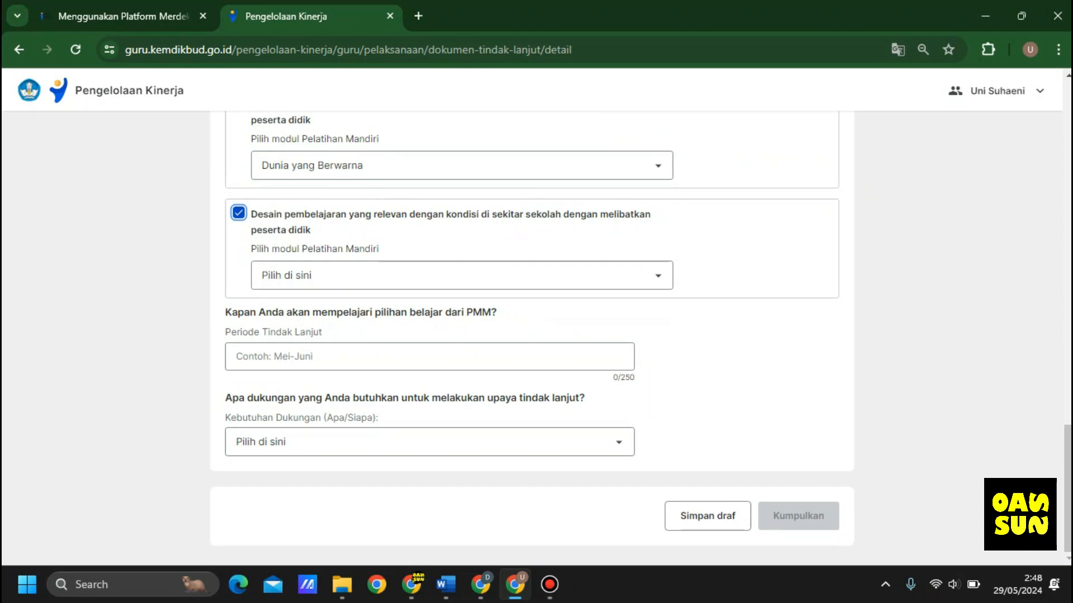
left_click(461, 275)
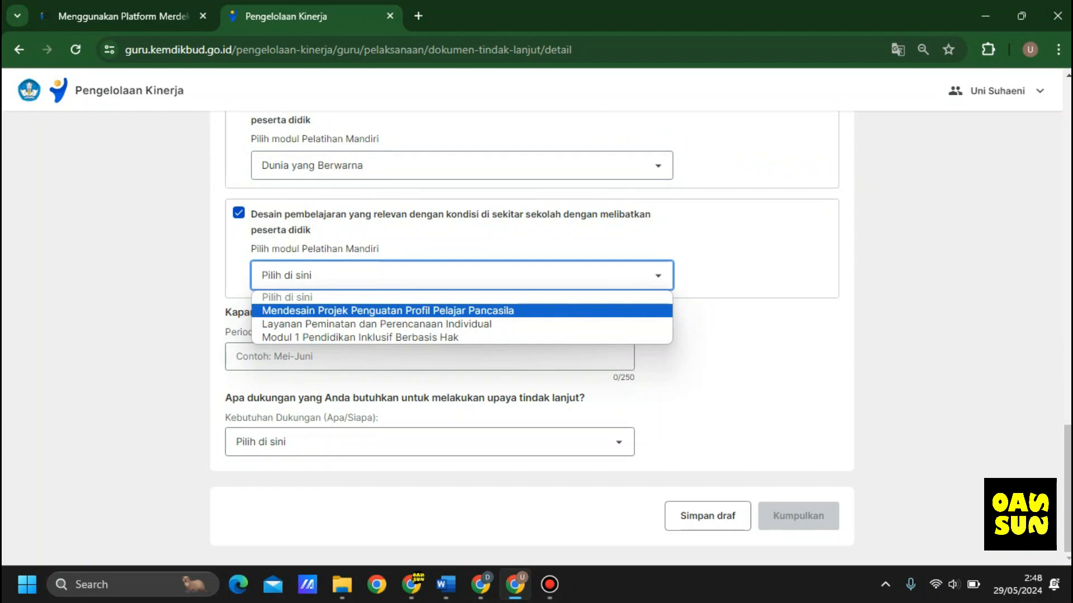
left_click(388, 311)
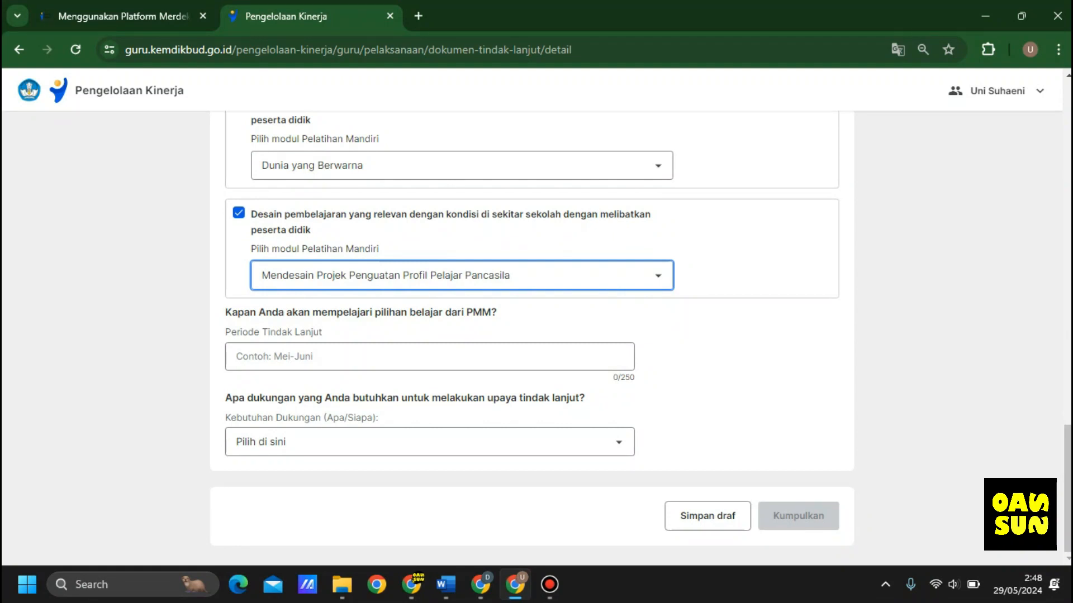
Set the PMM learning period to "Mei" and its Kebutuhan Dukungan to "Sumber daya untuk melakukan kegiatan belajar/praktik"
left_click(391, 356)
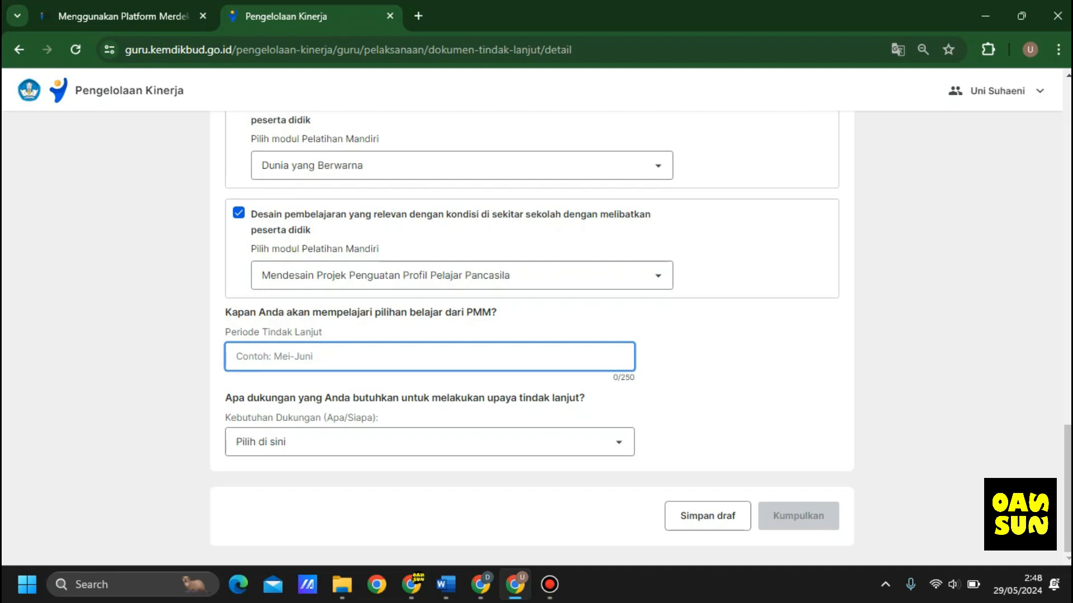
type("Me")
left_click(429, 442)
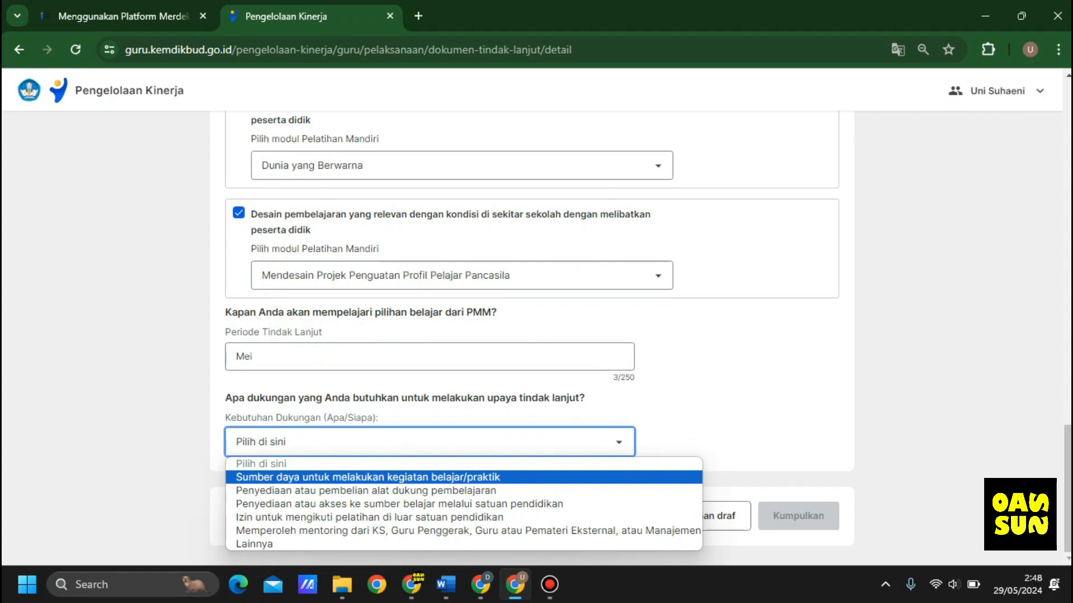
key("Return")
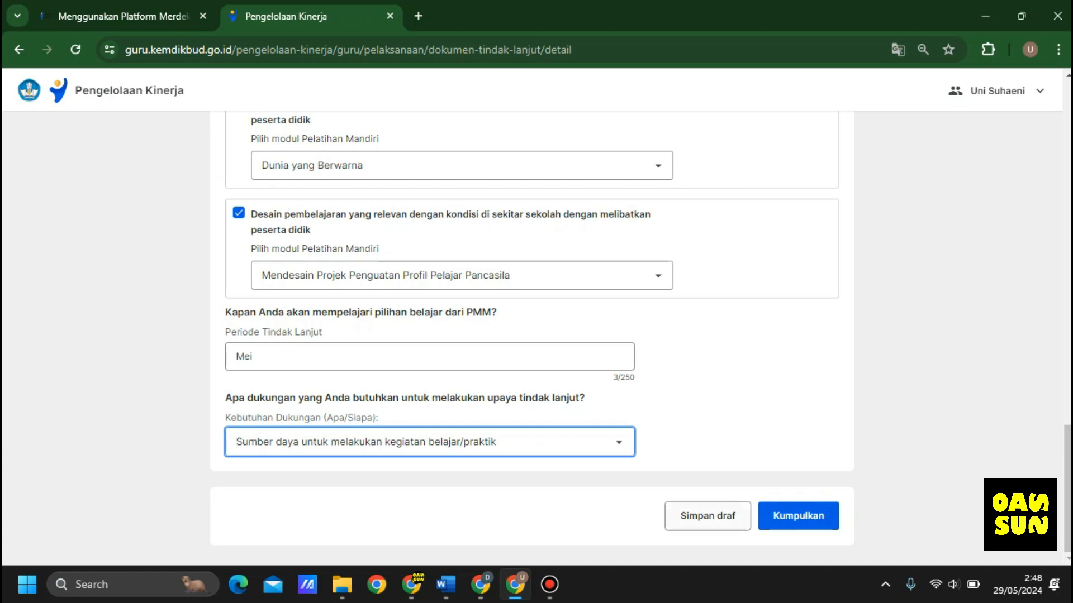
Submit the follow-up document, acknowledging that it can be changed until assessed, and check the Pembinaan Kinerja status on the Pelaksanaan Praktik Kinerja page
left_click(799, 516)
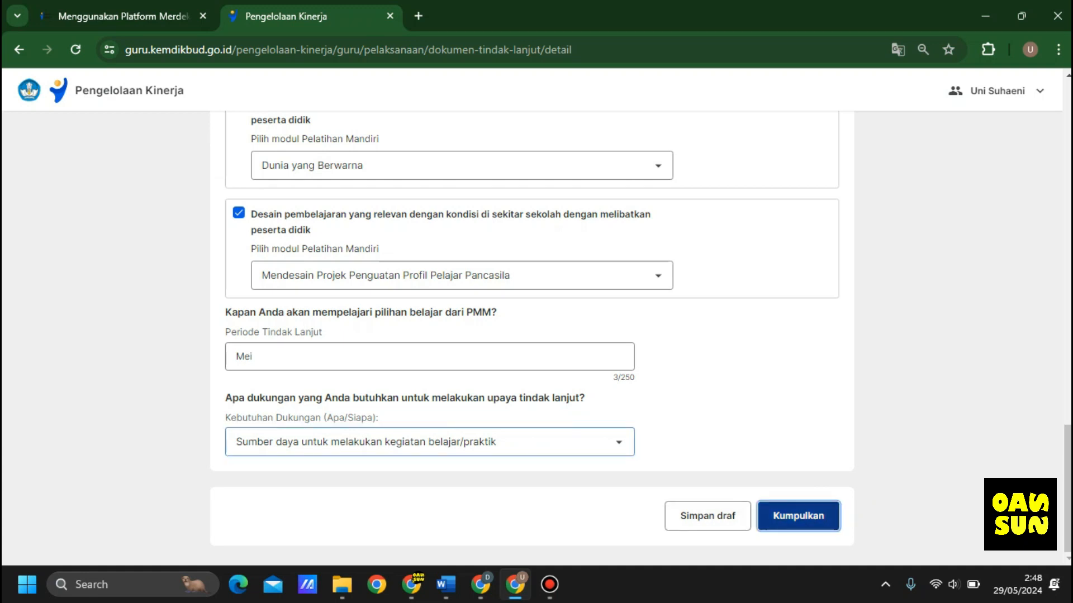
left_click(383, 327)
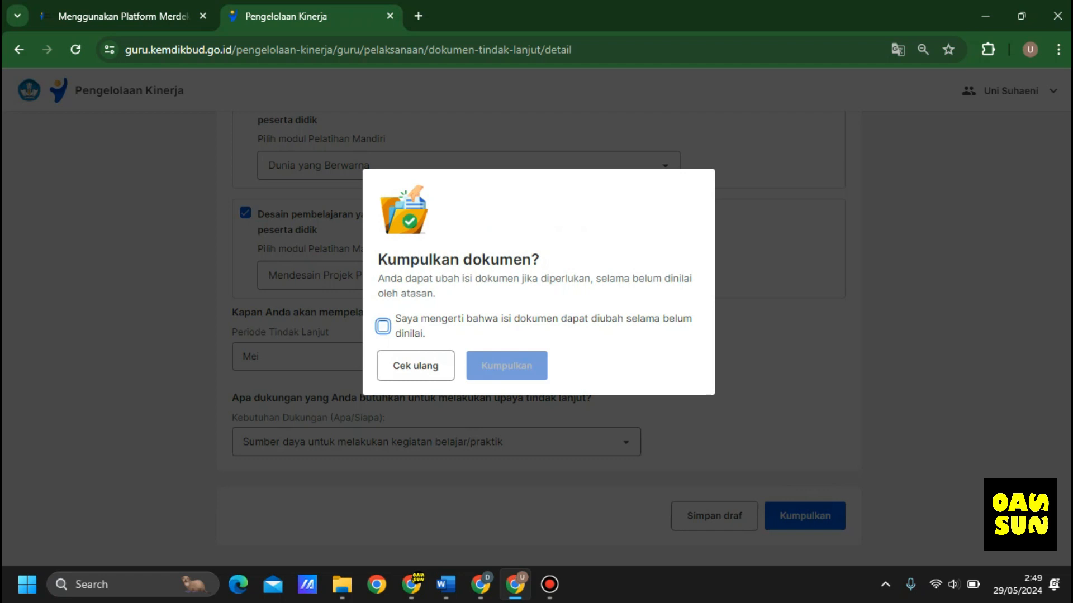
left_click(506, 366)
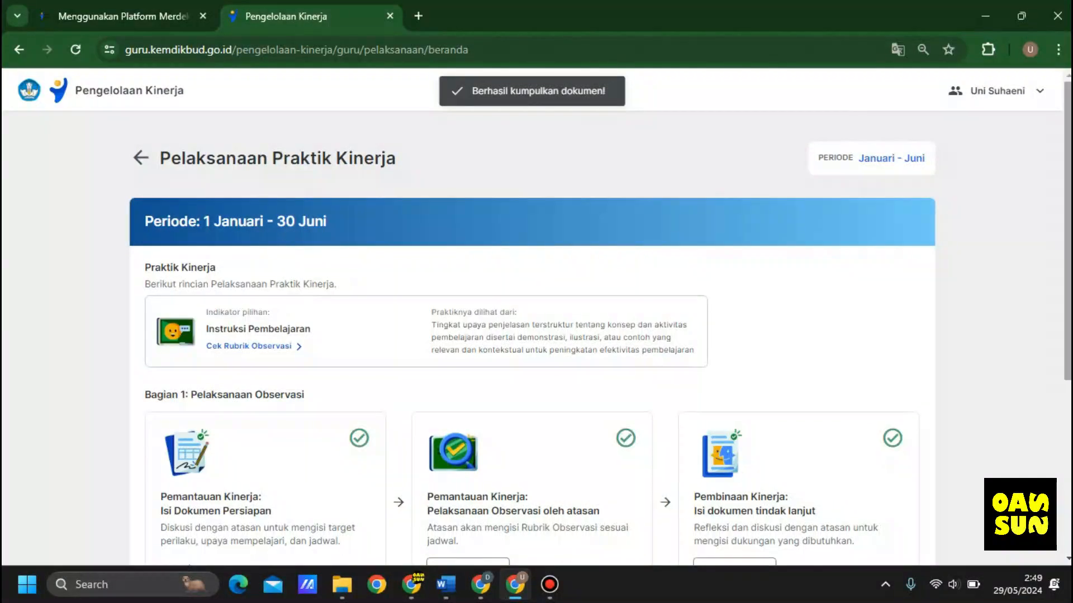
scroll(532, 324, "down", 2)
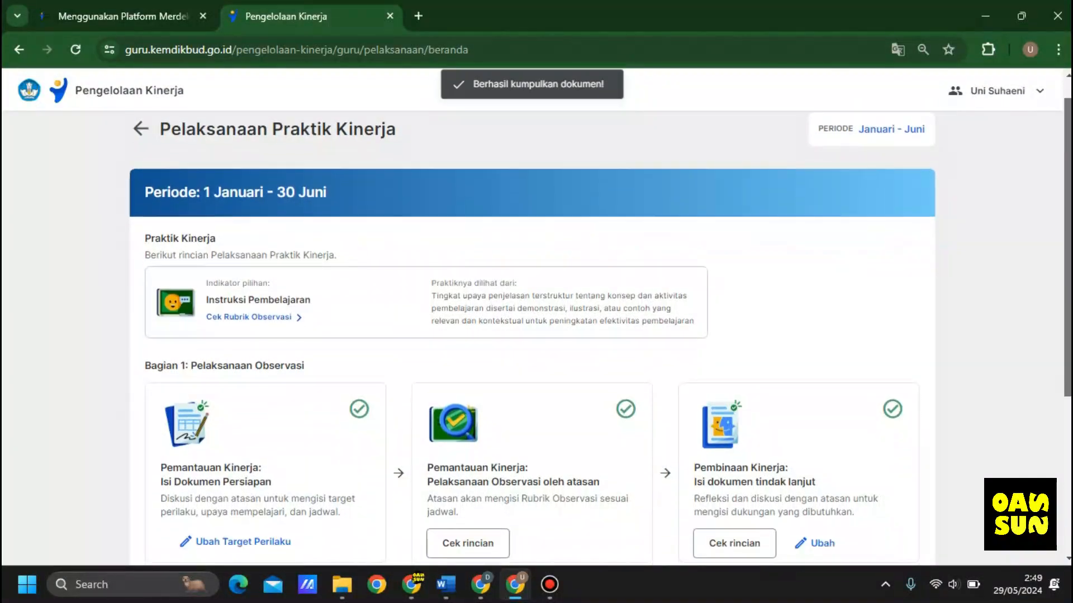
scroll(532, 324, "down", 2)
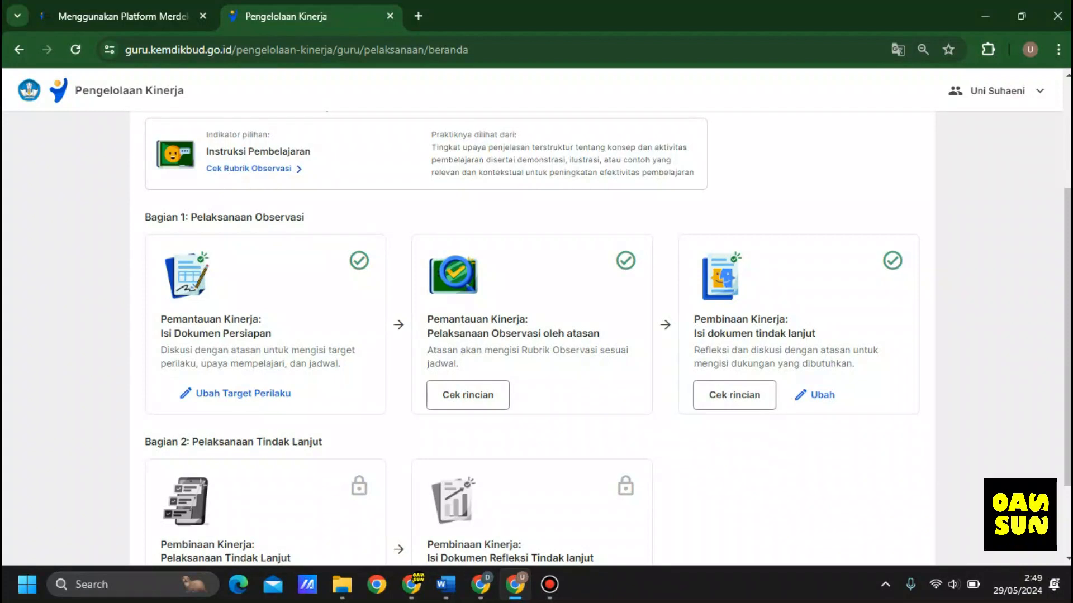
Switch to the principal's Chrome window, reload the Penilaian Praktik Kinerja page, and find the Nilai Dokumen Tindak Lanjut card
left_click(481, 584)
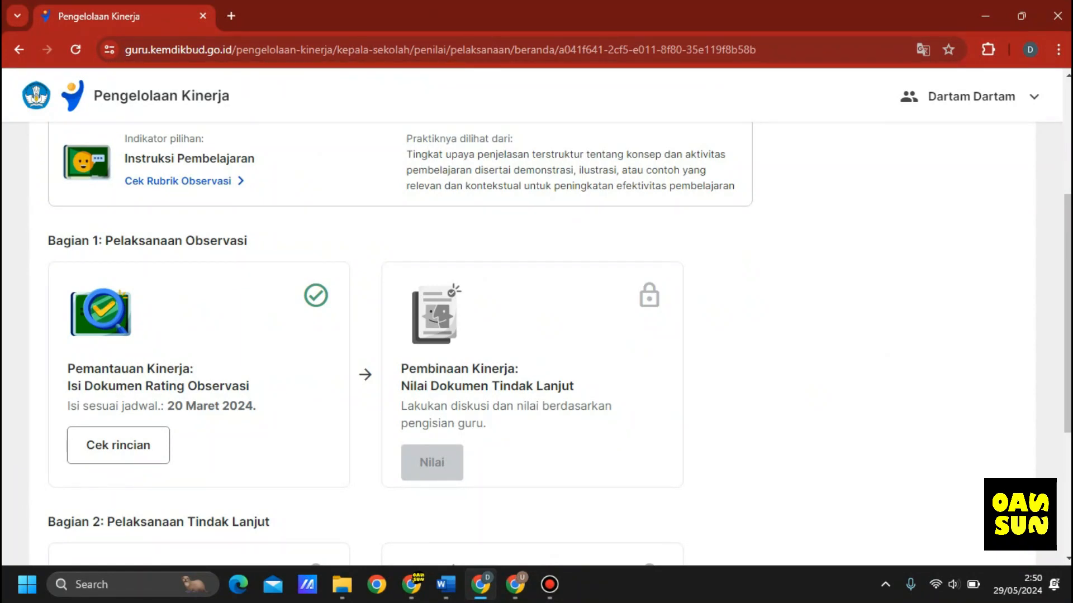
left_click(76, 49)
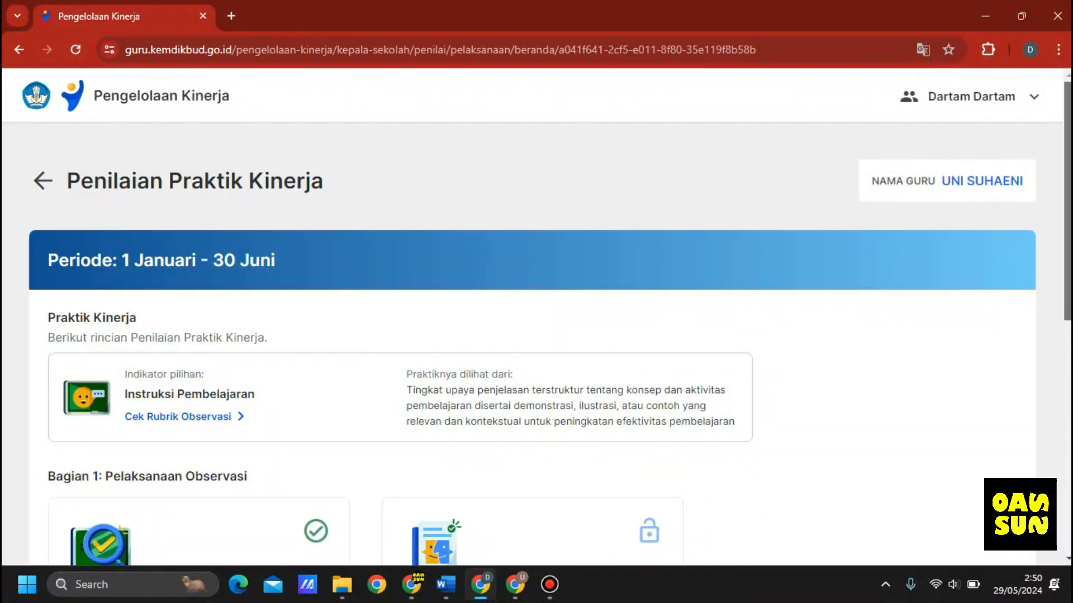
scroll(537, 324, "down", 4)
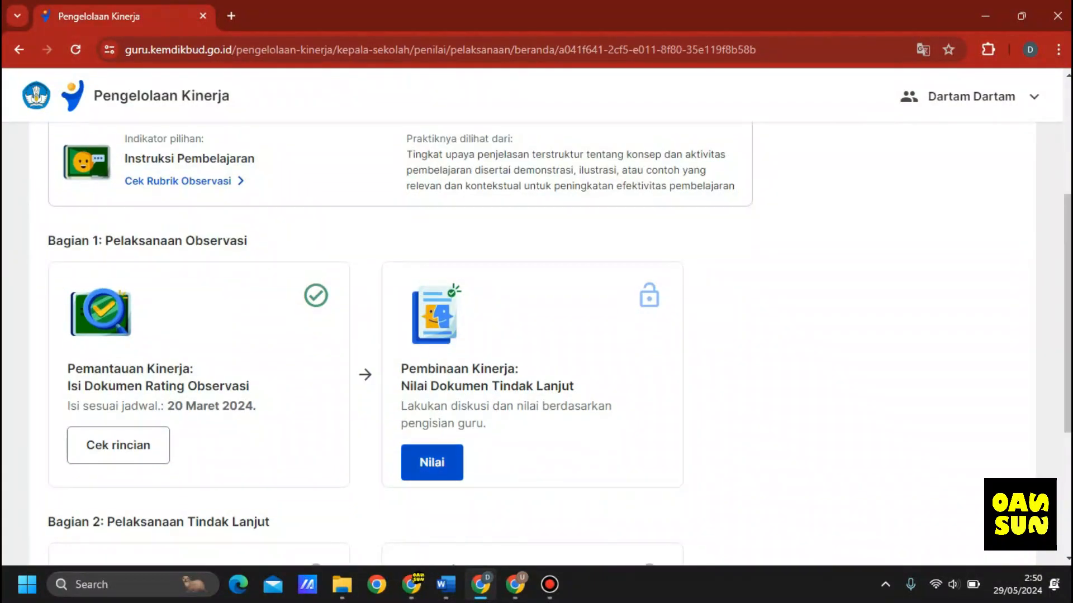